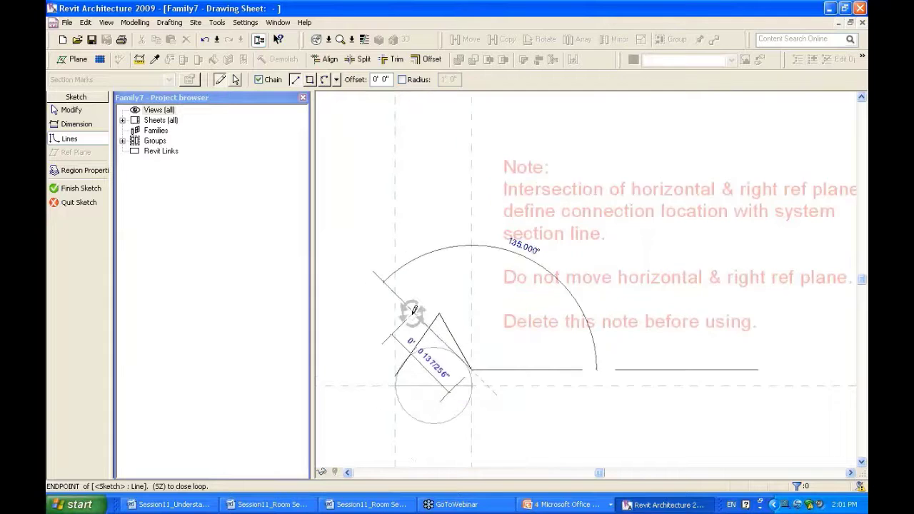
Step: End the line chain and shift the left sloping line's lower endpoint slightly outward past the left reference plane
{"action": "scroll", "coordinate": [614, 314], "scroll_direction": "up", "scroll_amount": 2}
{"action": "key", "text": "Escape"}
{"action": "key", "text": "Escape"}
{"action": "mouse_move", "coordinate": [378, 441]}
{"action": "left_mouse_down"}
{"action": "mouse_move", "coordinate": [370, 436]}
{"action": "mouse_move", "coordinate": [379, 422]}
{"action": "mouse_move", "coordinate": [374, 435]}
{"action": "left_mouse_up"}
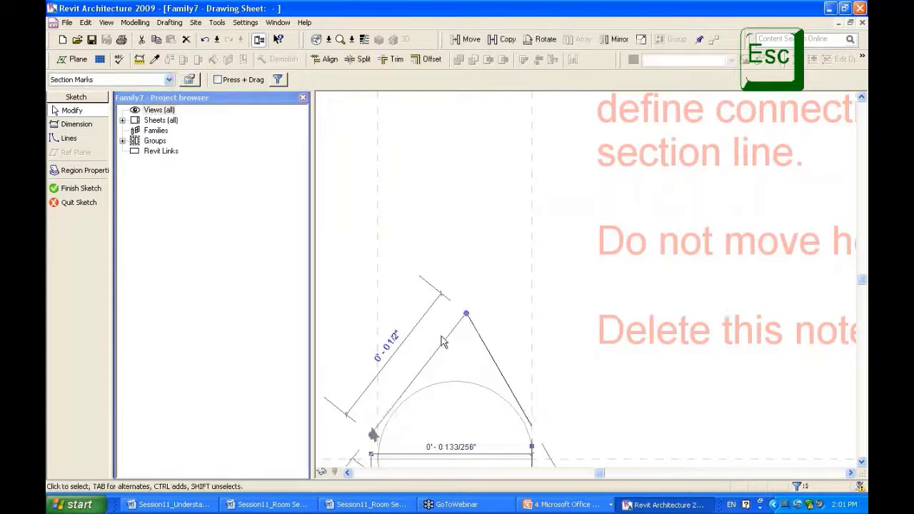
Step: Add a continuous dimension from the left reference plane through the triangle's apex to the right reference plane, placed above the apex
{"action": "middle_click_drag", "start_coordinate": [464, 341], "coordinate": [495, 321]}
{"action": "key", "text": "d"}
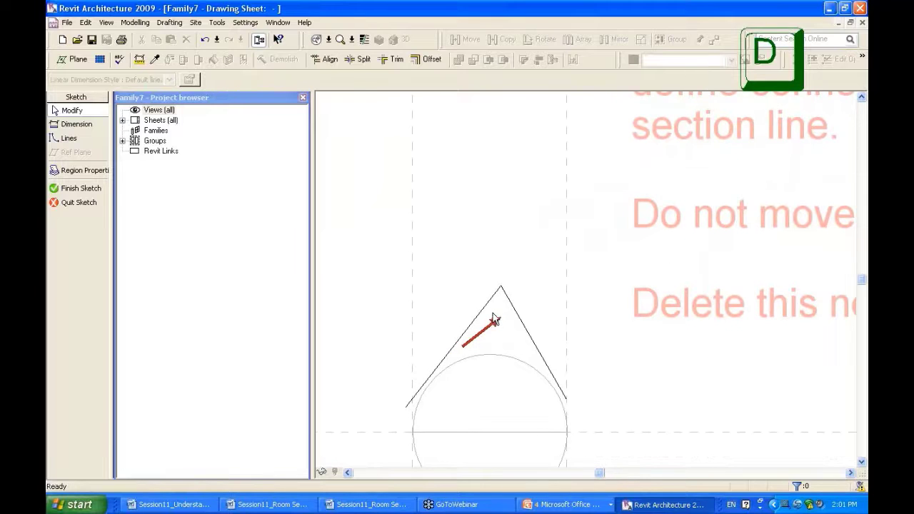
{"action": "key", "text": "i"}
{"action": "left_click", "coordinate": [413, 286]}
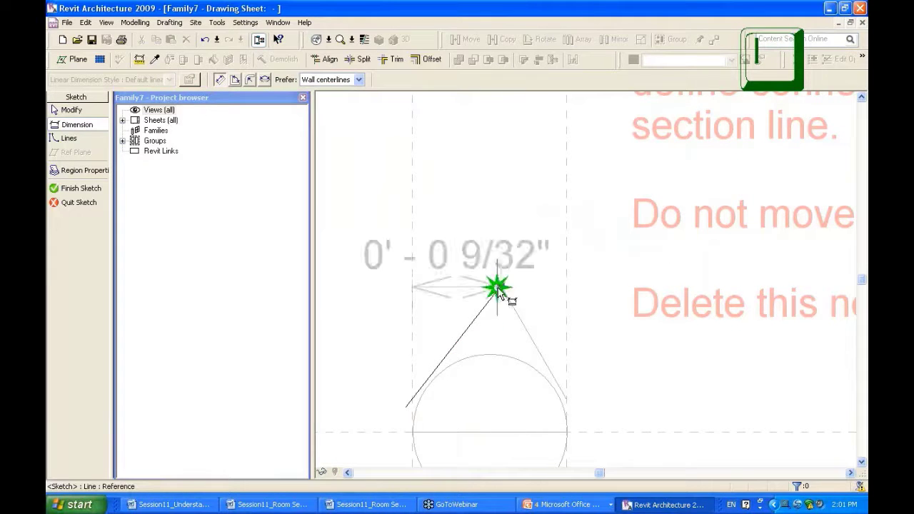
{"action": "left_click", "coordinate": [501, 286]}
{"action": "left_click", "coordinate": [568, 288]}
{"action": "left_click", "coordinate": [521, 179]}
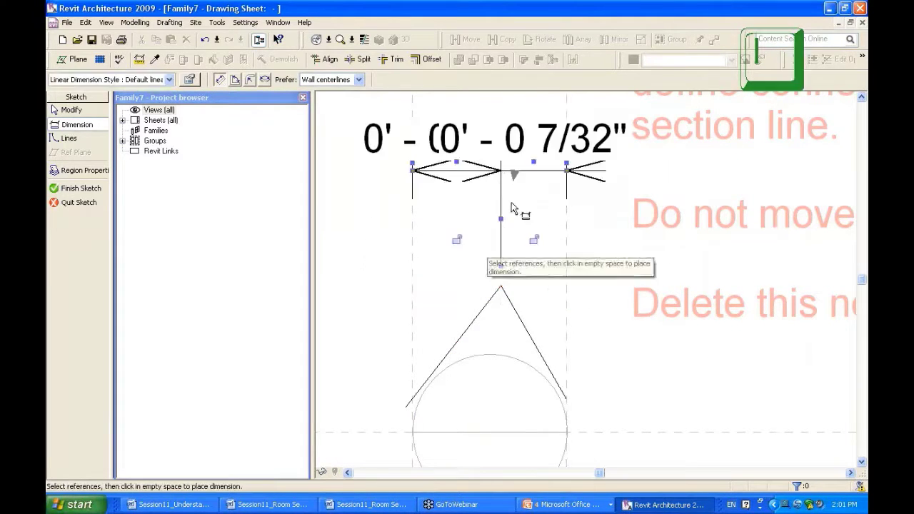
Step: Try to make the two dimension segments equal with both sloping lines in place
{"action": "scroll", "coordinate": [506, 306], "scroll_direction": "down", "scroll_amount": 3}
{"action": "left_click", "coordinate": [474, 226]}
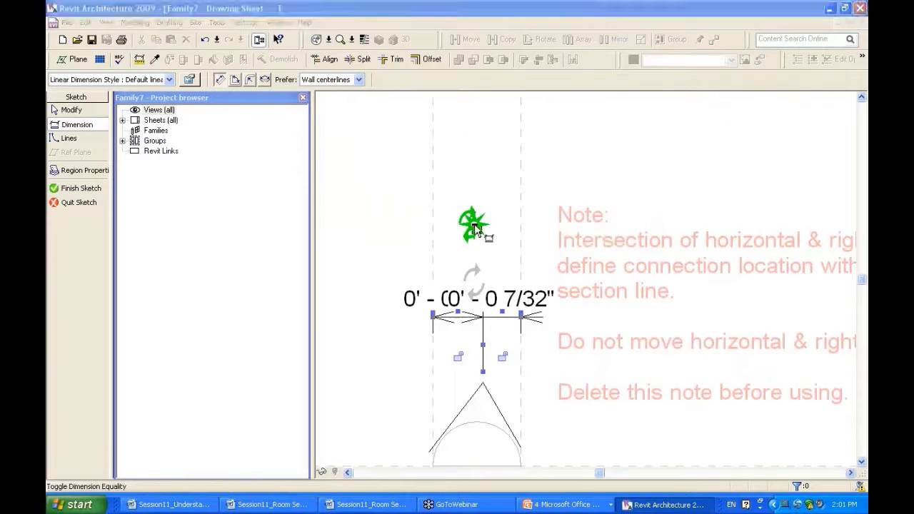
{"action": "left_click", "coordinate": [147, 150]}
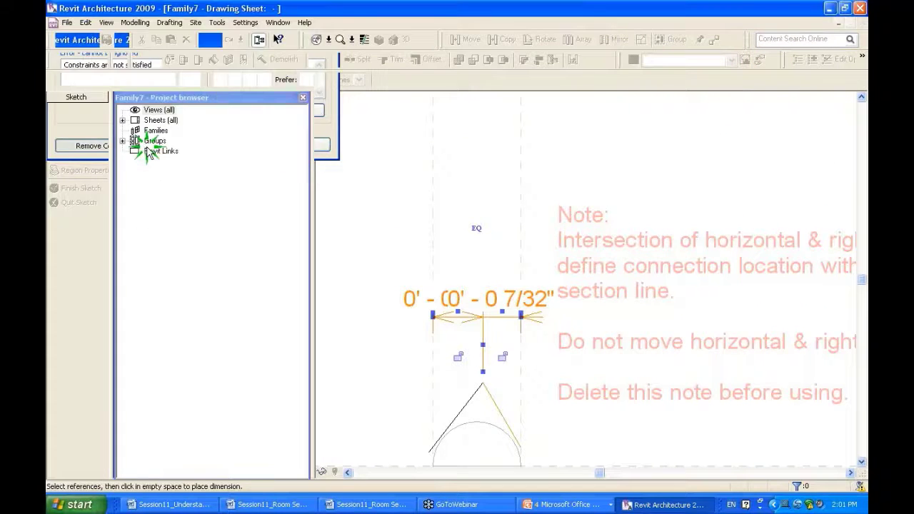
{"action": "key", "text": "Escape"}
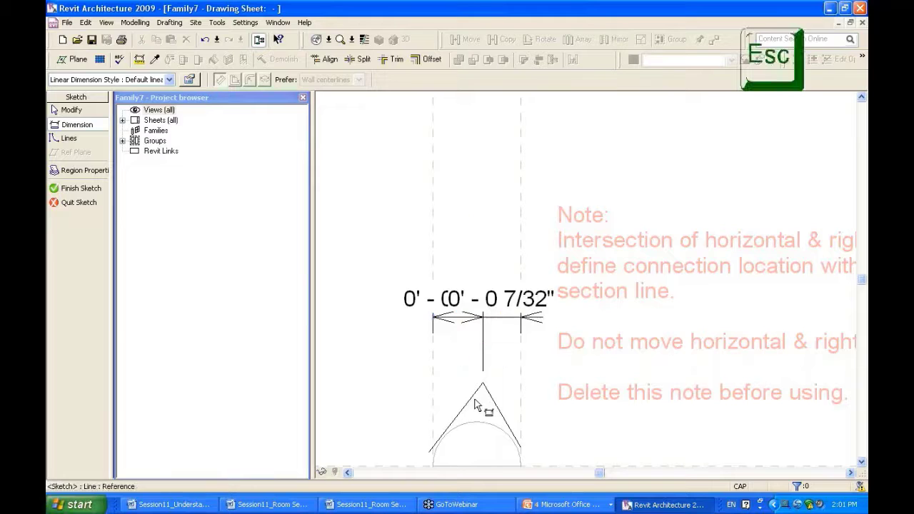
Step: Delete the left sloping line from the filled region sketch
{"action": "key", "text": "Delete"}
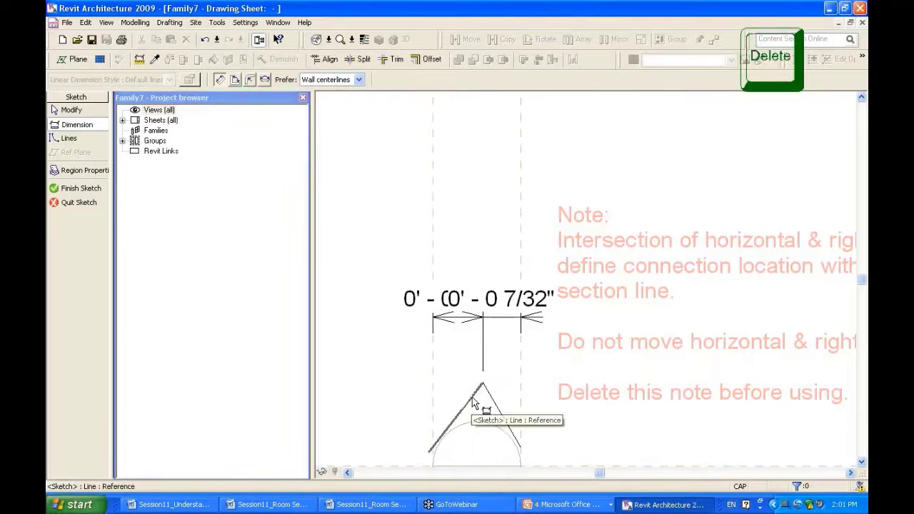
{"action": "key", "text": "Escape"}
{"action": "left_click", "coordinate": [473, 405]}
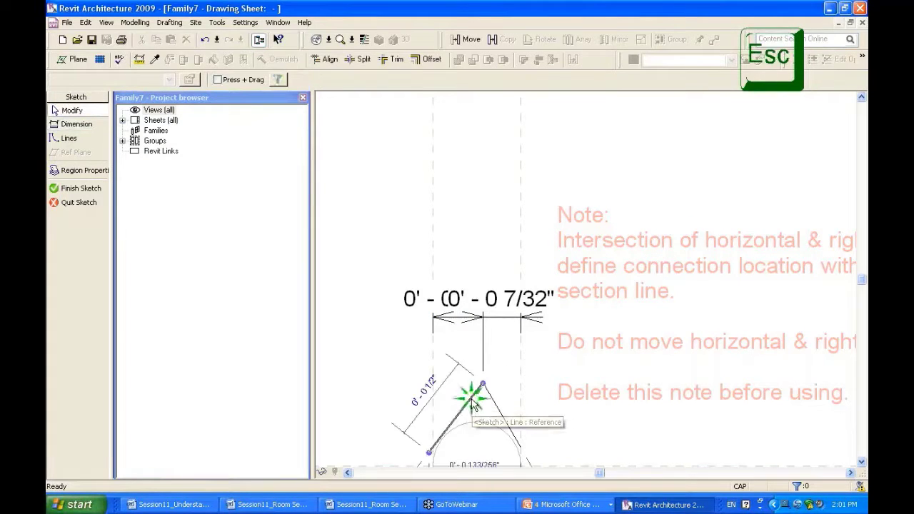
{"action": "key", "text": "Delete"}
Step: Apply the equality constraint to the dimension so the apex is centred between the two vertical reference planes
{"action": "left_click", "coordinate": [483, 343]}
{"action": "left_click", "coordinate": [477, 229]}
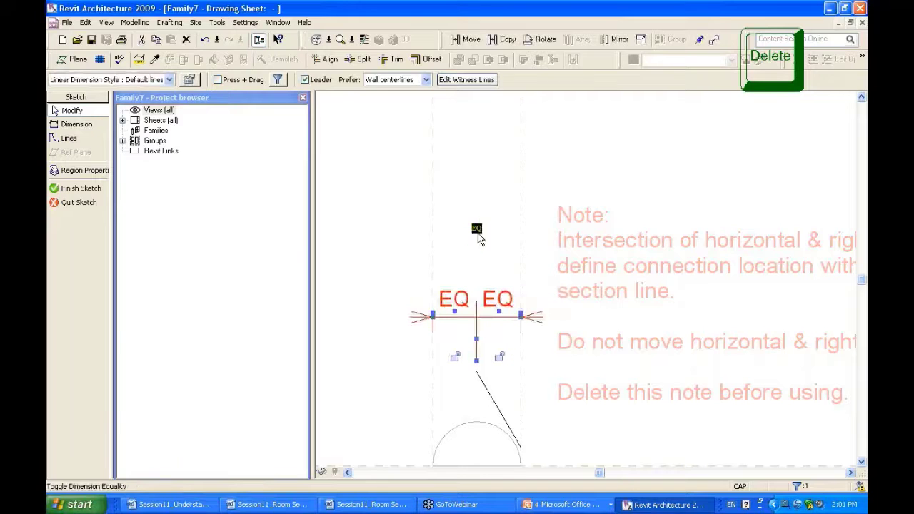
{"action": "left_click", "coordinate": [450, 374]}
Step: Adjust the remaining sloping line's endpoints so it runs from the centred apex to the right reference plane at about 58°
{"action": "left_click", "coordinate": [482, 382]}
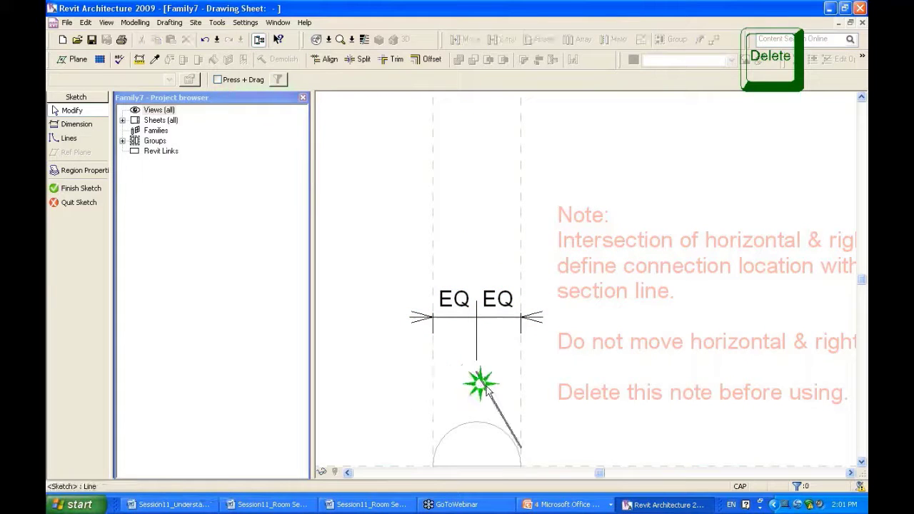
{"action": "left_click_drag", "start_coordinate": [481, 382], "coordinate": [480, 397]}
{"action": "scroll", "coordinate": [477, 390], "scroll_direction": "up", "scroll_amount": 4}
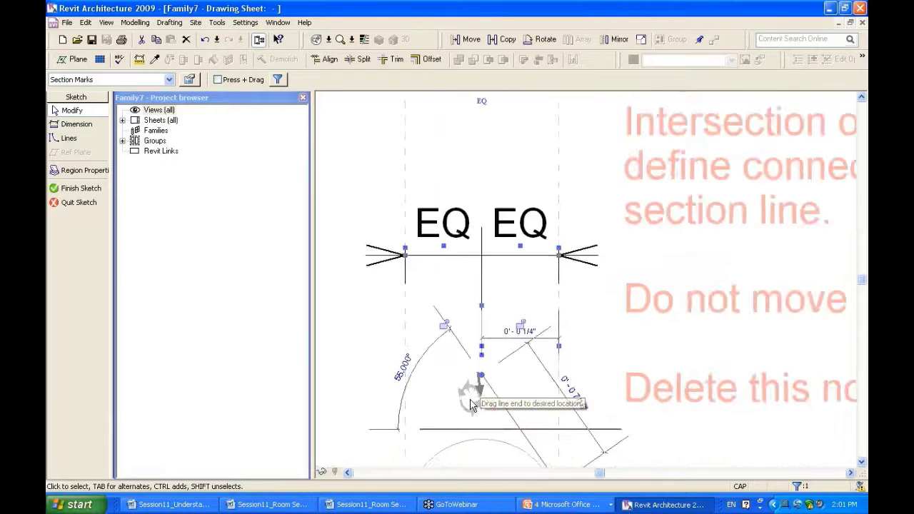
{"action": "left_click_drag", "start_coordinate": [600, 362], "coordinate": [572, 362]}
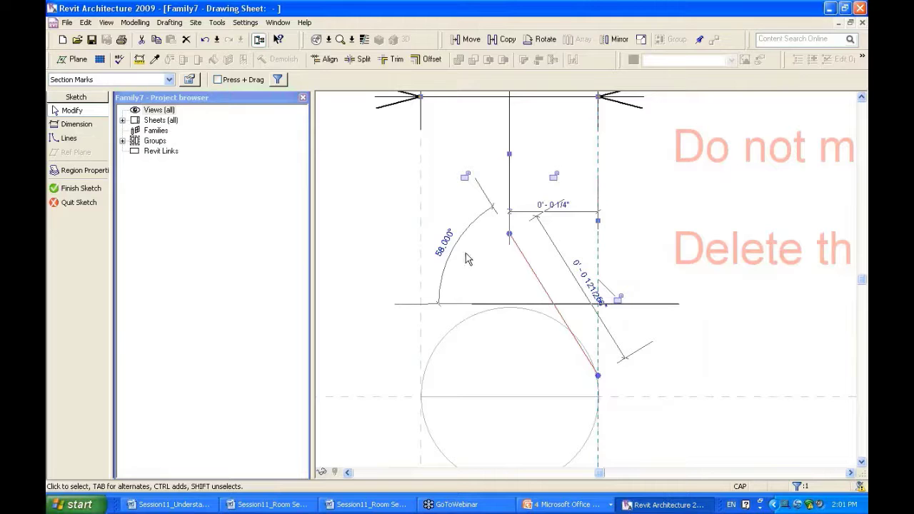
Step: Mirror a copy of the sloping line about a vertical axis drawn down from the apex
{"action": "key", "text": "m"}
{"action": "key", "text": "m"}
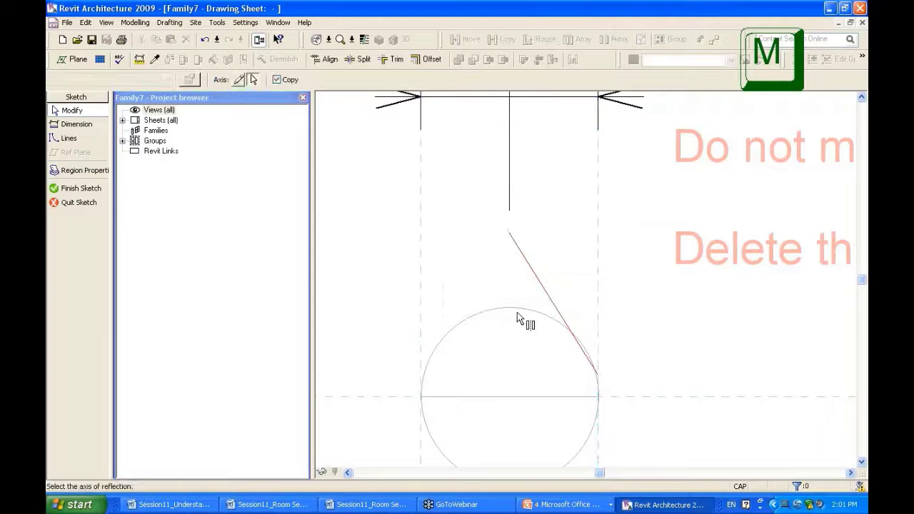
{"action": "left_click", "coordinate": [240, 80]}
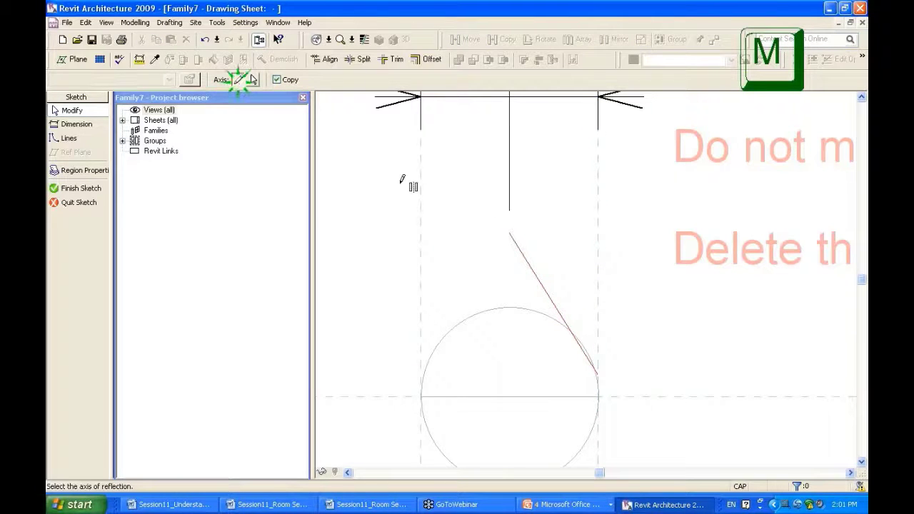
{"action": "left_click", "coordinate": [509, 234]}
{"action": "left_click", "coordinate": [511, 298]}
{"action": "key", "text": "Escape"}
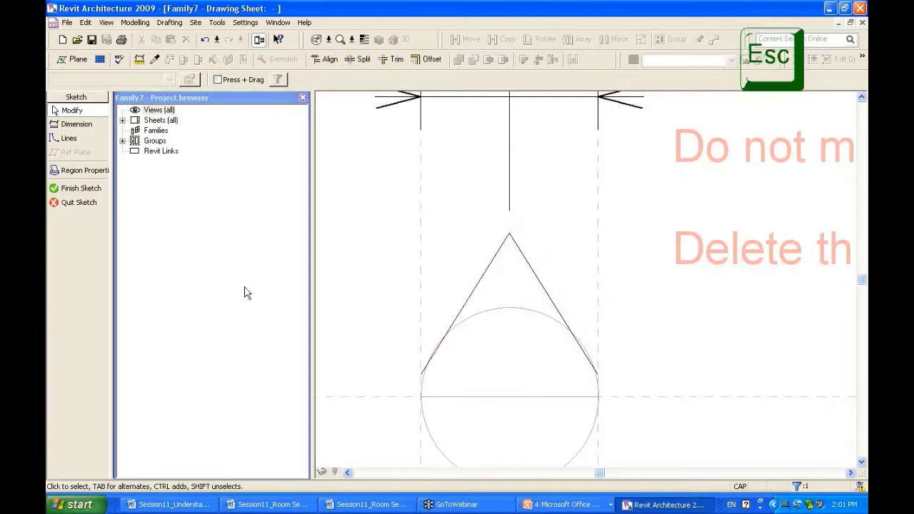
Step: Add the circle's upper arc to the sketch by picking the existing edge
{"action": "left_click", "coordinate": [70, 138]}
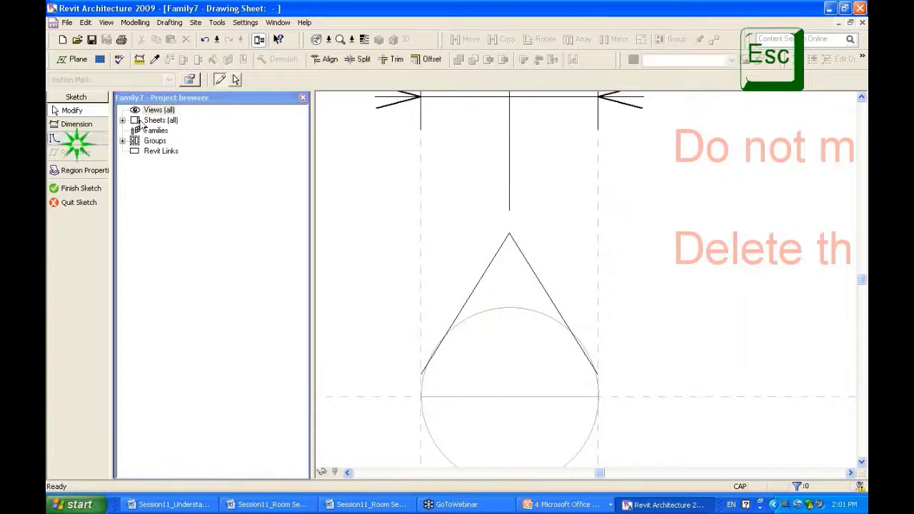
{"action": "left_click", "coordinate": [235, 79]}
{"action": "left_click", "coordinate": [521, 309]}
Step: Trim the arc and both sloping lines to each other and finish the filled region sketch
{"action": "key", "text": "t"}
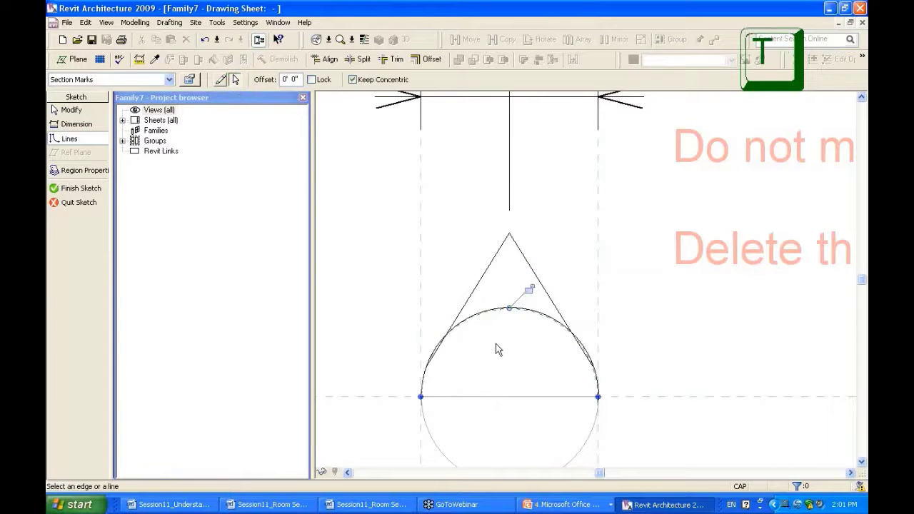
{"action": "key", "text": "e"}
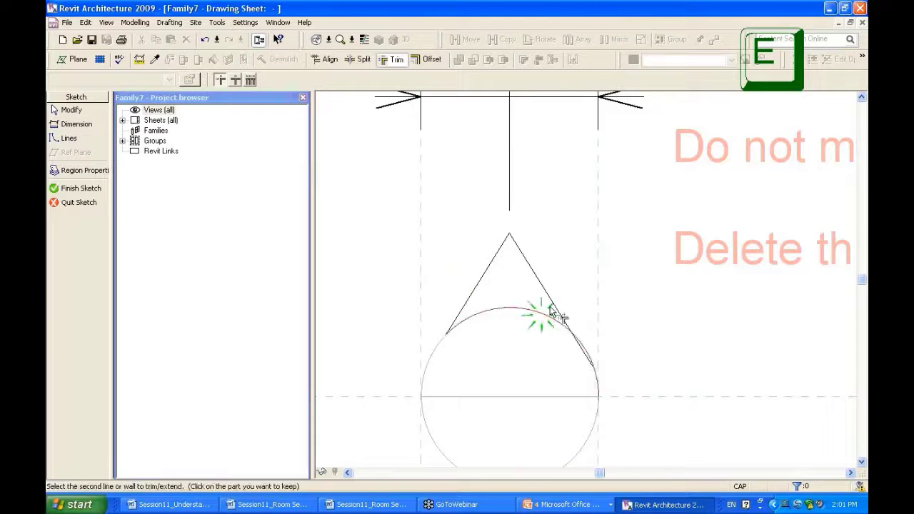
{"action": "left_click", "coordinate": [78, 188]}
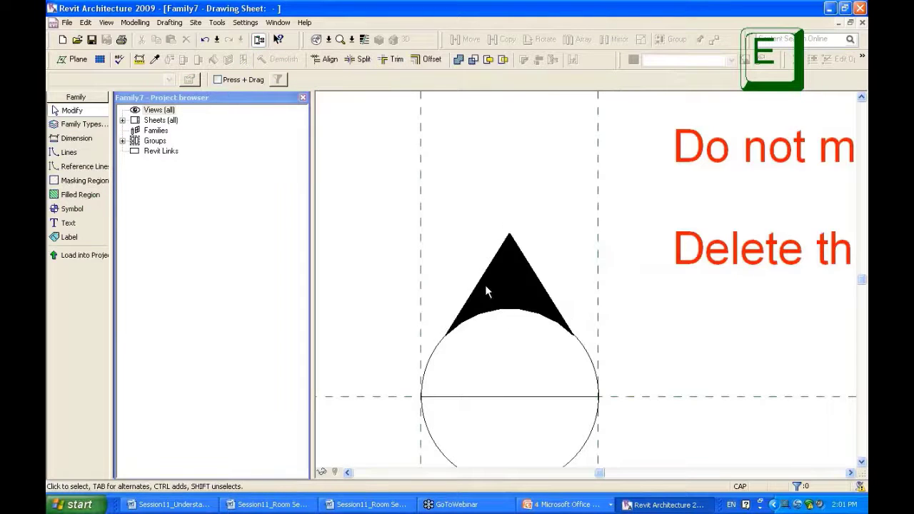
{"action": "scroll", "coordinate": [514, 289], "scroll_direction": "down", "scroll_amount": 2}
{"action": "middle_click_drag", "start_coordinate": [539, 288], "coordinate": [575, 244]}
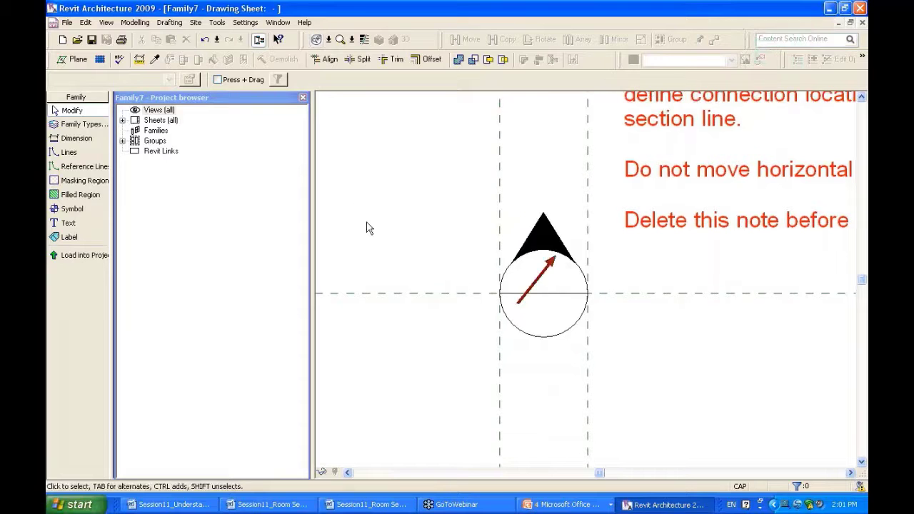
{"action": "scroll", "coordinate": [369, 228], "scroll_direction": "up", "scroll_amount": 2}
{"action": "mouse_move", "coordinate": [572, 290]}
{"action": "middle_mouse_down"}
{"action": "mouse_move", "coordinate": [516, 212]}
{"action": "mouse_move", "coordinate": [491, 266]}
{"action": "middle_mouse_up"}
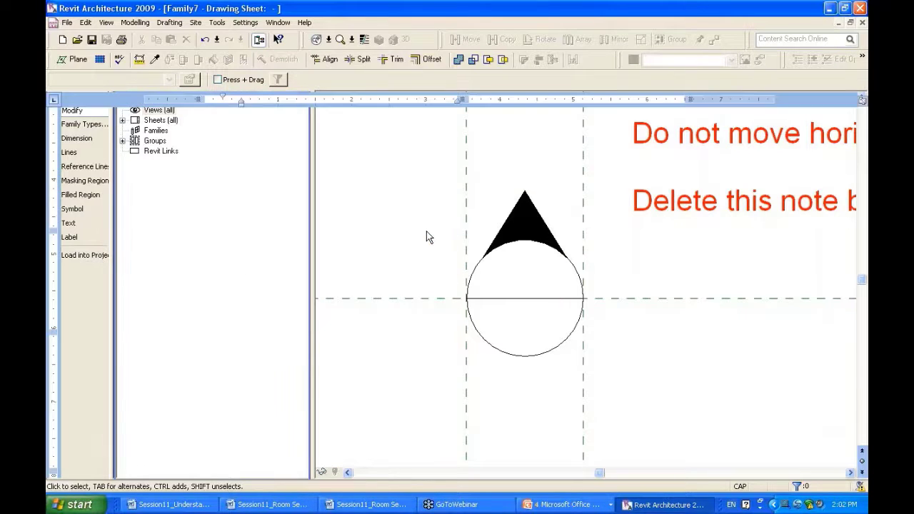
Step: Check the label instructions in the Session11_Room Sections Word document, and place a View Name label beside the section head in Revit
{"action": "key", "text": "alt+Tab"}
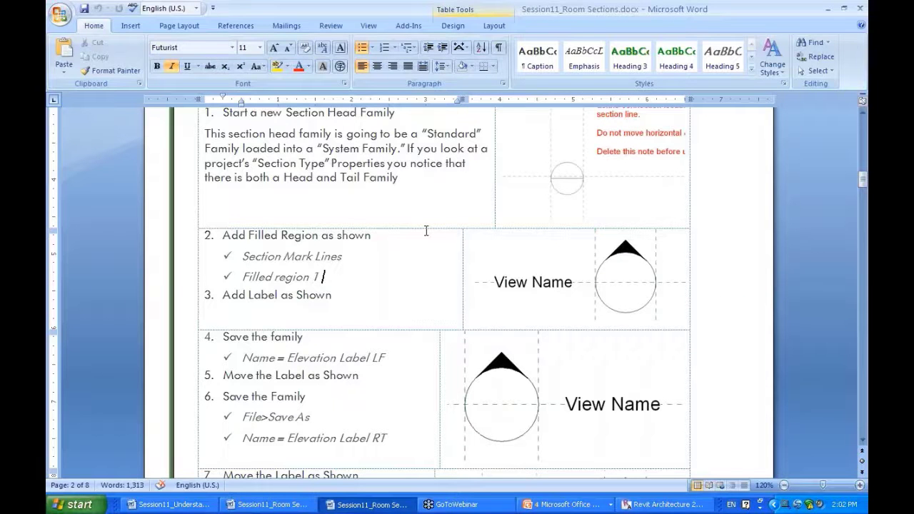
{"action": "scroll", "coordinate": [550, 214], "scroll_direction": "down", "scroll_amount": 3}
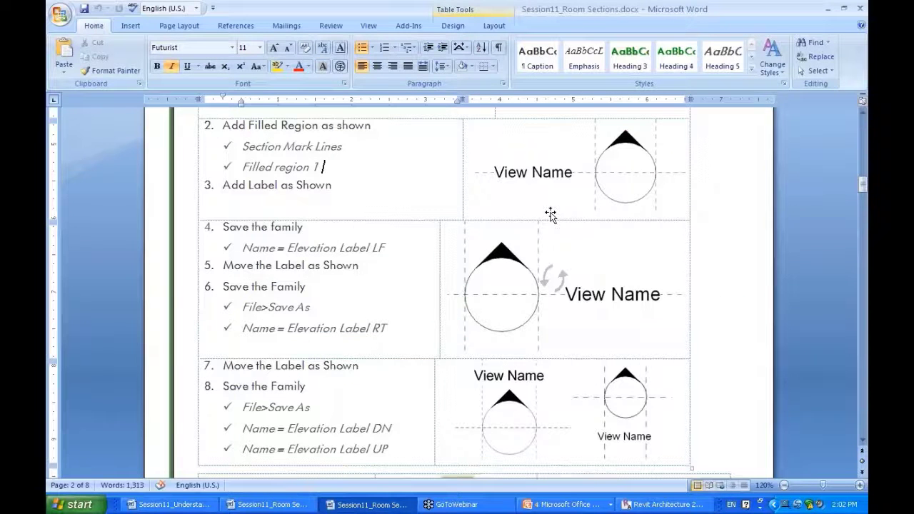
{"action": "key", "text": "alt+Tab"}
{"action": "left_click", "coordinate": [67, 237]}
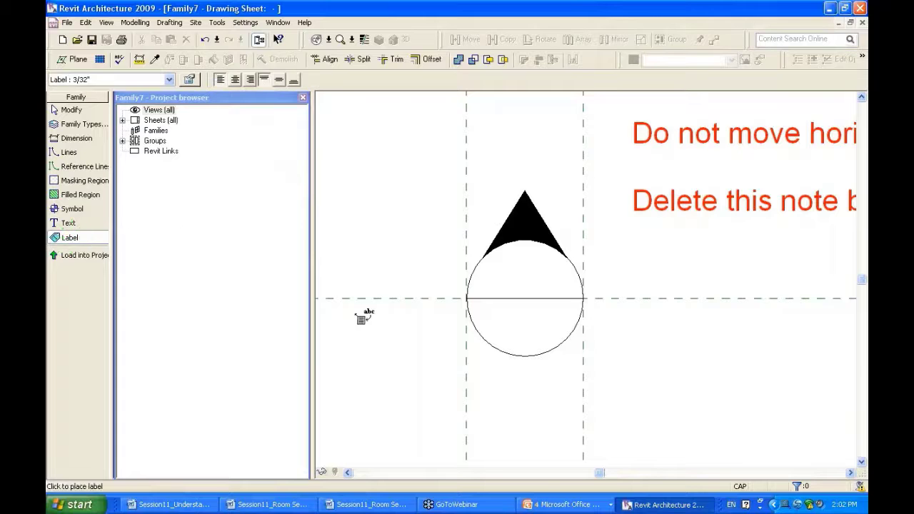
{"action": "left_click", "coordinate": [350, 288]}
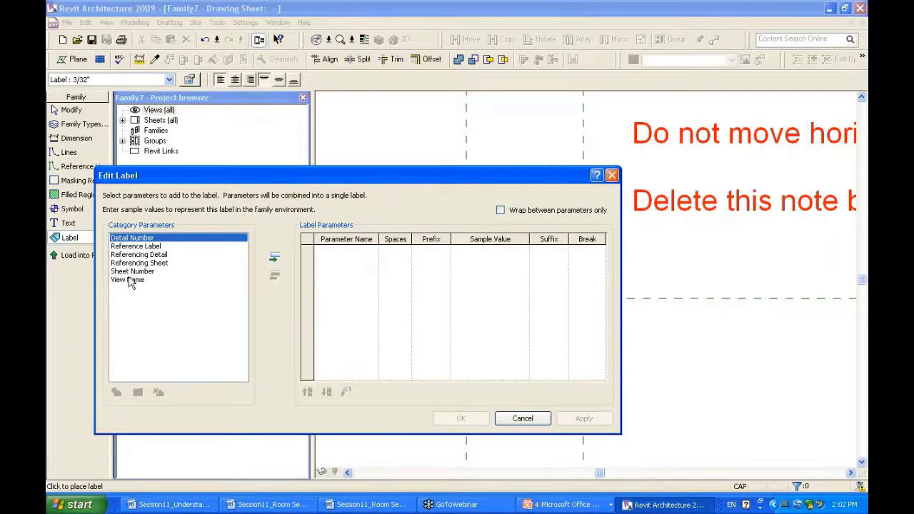
{"action": "left_click", "coordinate": [129, 280]}
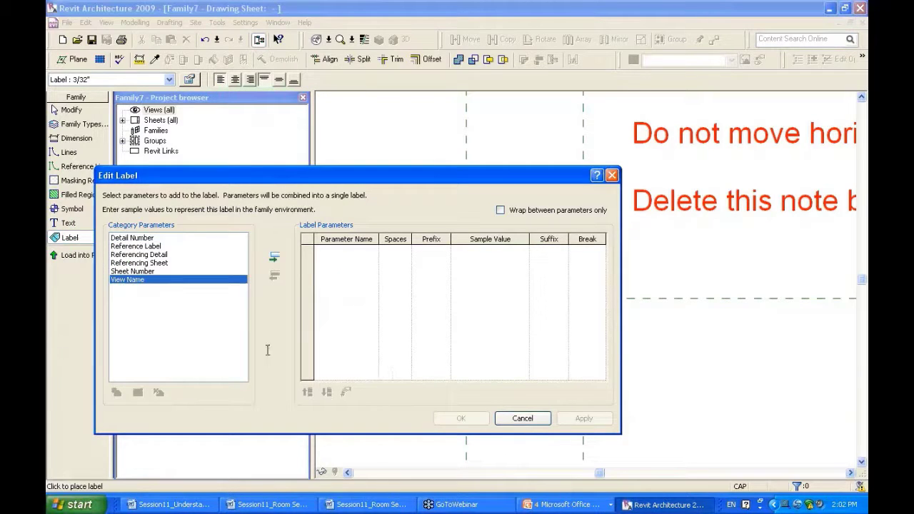
{"action": "double_click", "coordinate": [128, 280]}
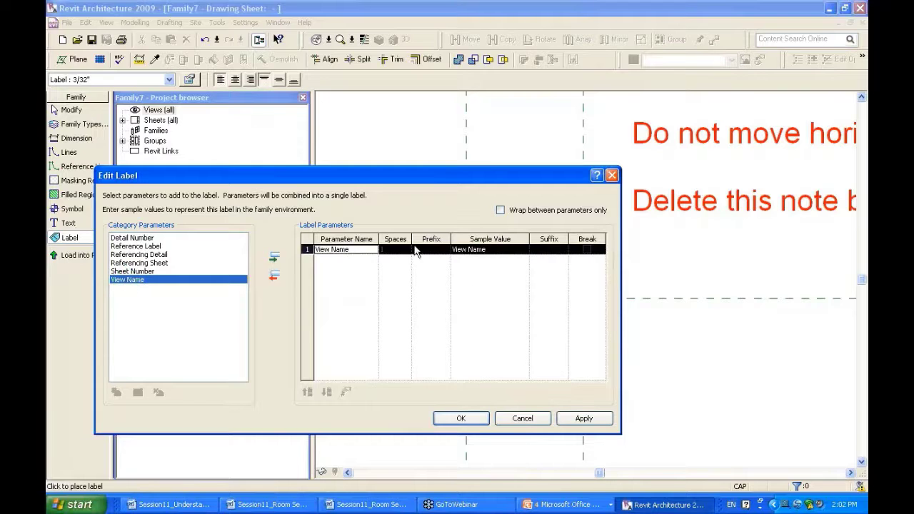
{"action": "left_click", "coordinate": [465, 413]}
{"action": "left_click", "coordinate": [461, 418]}
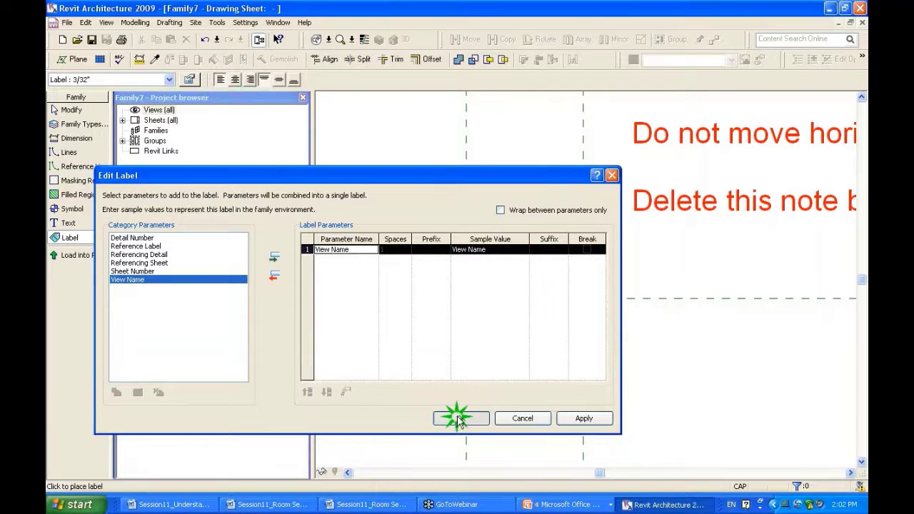
Step: Move the View Name label farther left so its text clears the circle along the horizontal reference plane
{"action": "middle_click_drag", "start_coordinate": [416, 315], "coordinate": [628, 319]}
{"action": "key", "text": "Escape"}
{"action": "key", "text": "Escape"}
{"action": "left_click", "coordinate": [623, 308]}
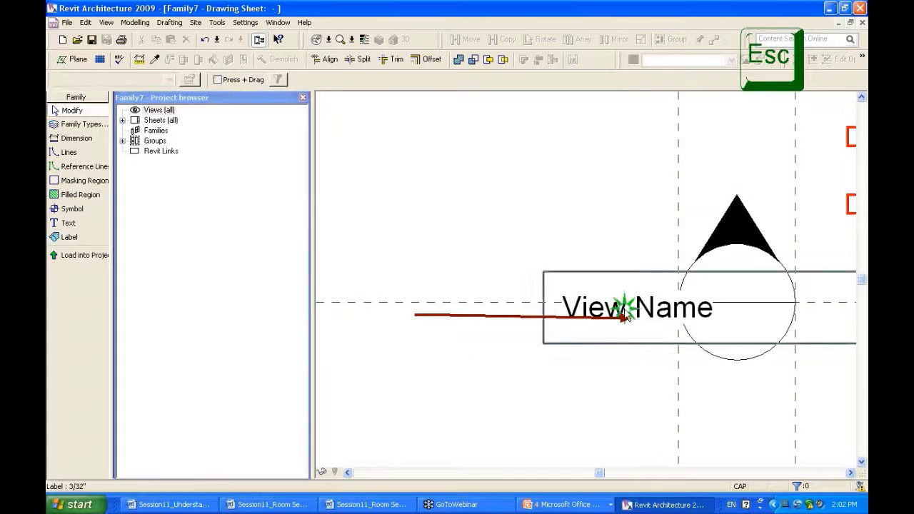
{"action": "left_click_drag", "start_coordinate": [608, 308], "coordinate": [482, 312]}
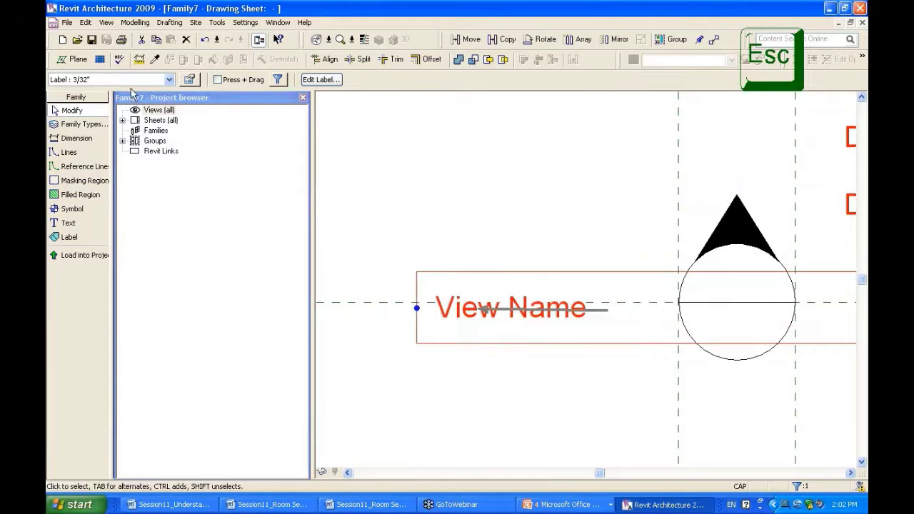
{"action": "left_click", "coordinate": [131, 85]}
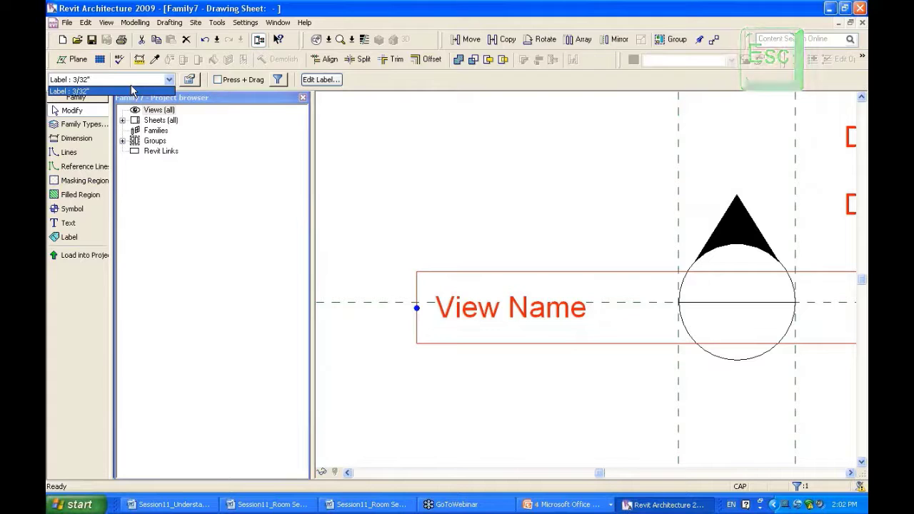
Step: Copy the "Name = Elevation Label LF" line from the Session11_Room Sections Word document and return to Revit
{"action": "key", "text": "alt+Tab"}
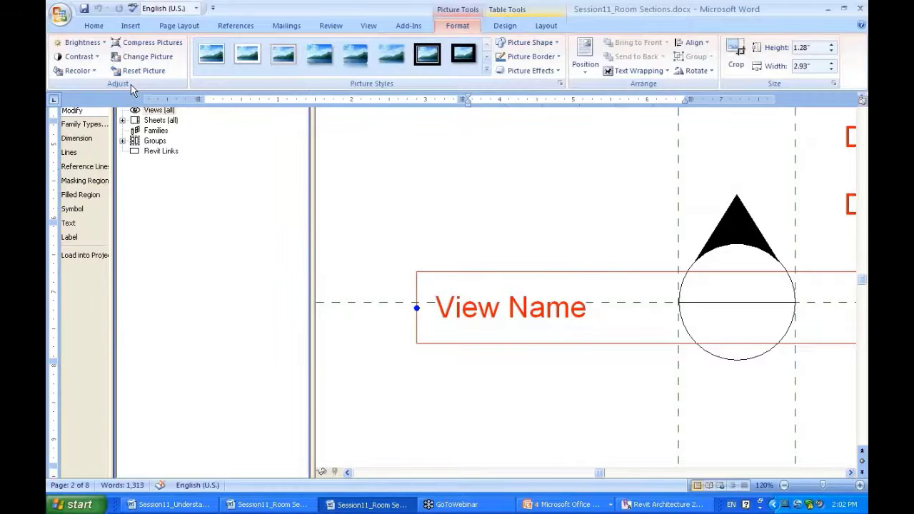
{"action": "key", "text": "alt+Tab"}
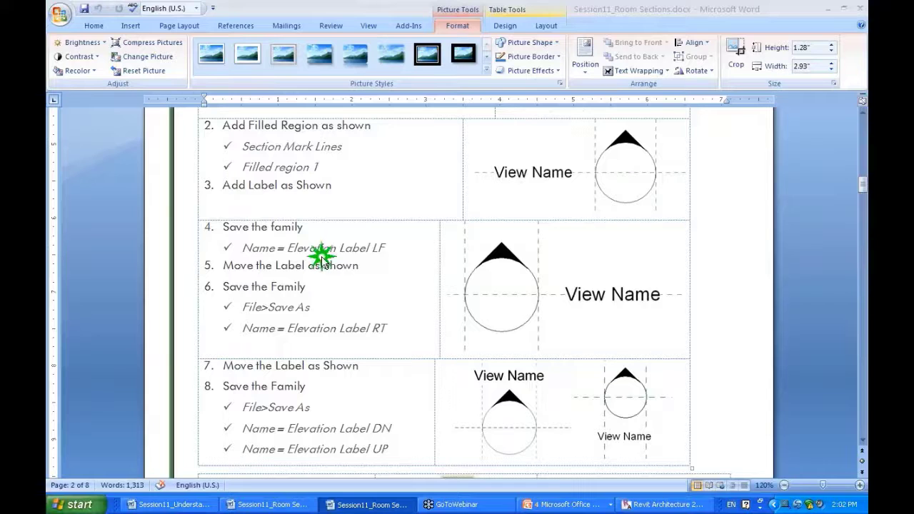
{"action": "left_click_drag", "start_coordinate": [386, 247], "coordinate": [243, 251]}
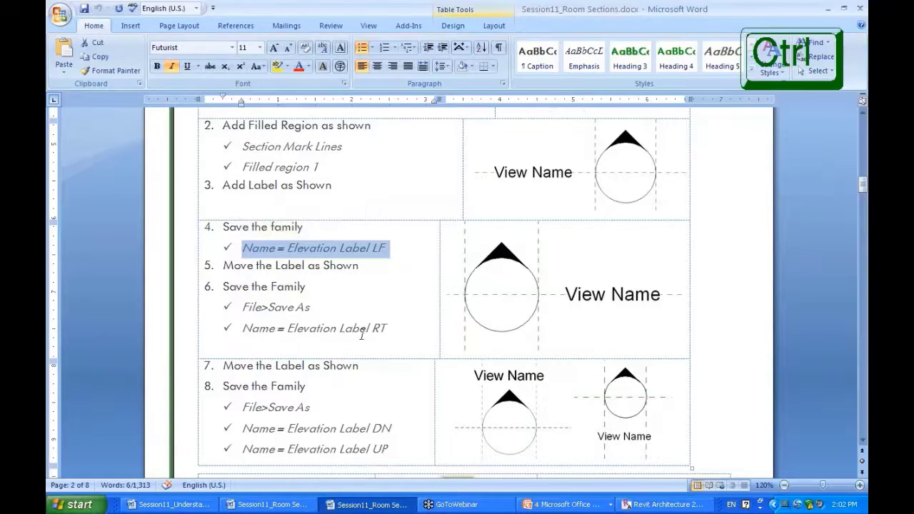
{"action": "key", "text": "alt+Tab"}
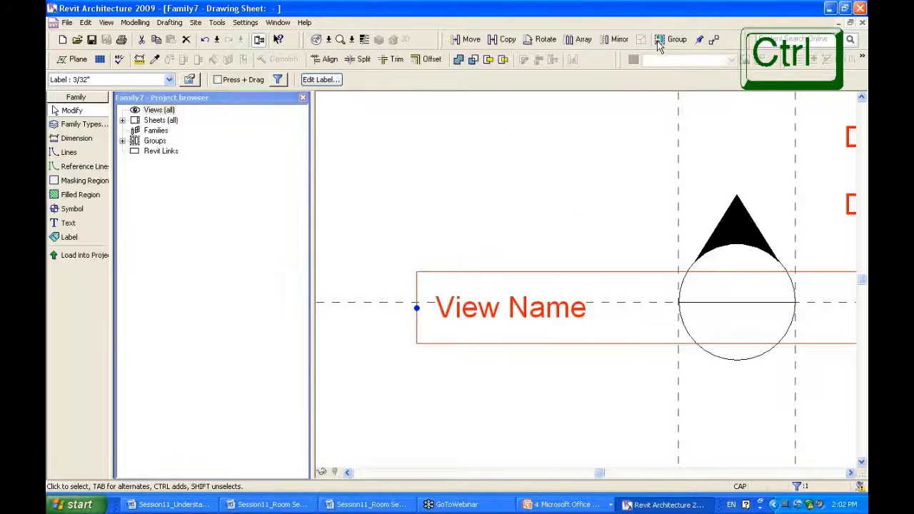
Step: Start saving the family, create a new folder named Test Folder inside Session11_Room Sections, and open it as the save location
{"action": "left_click", "coordinate": [665, 47]}
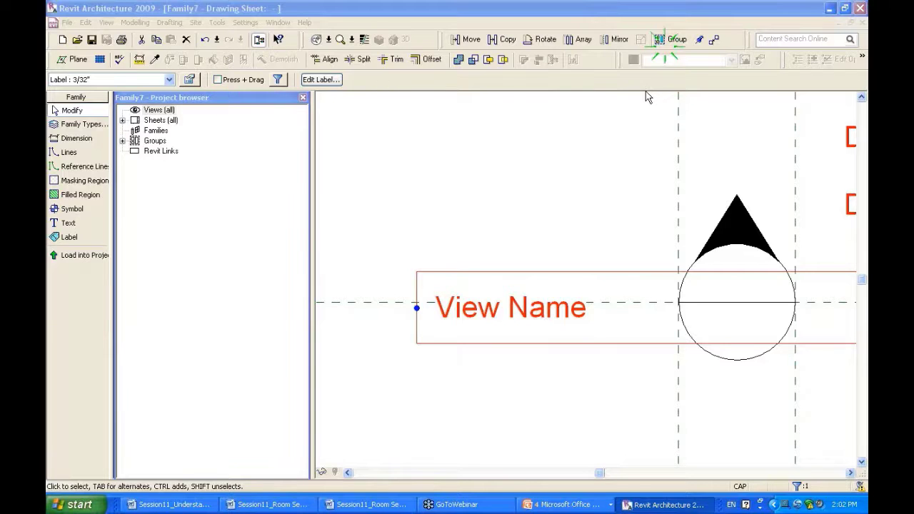
{"action": "key", "text": "ctrl+s"}
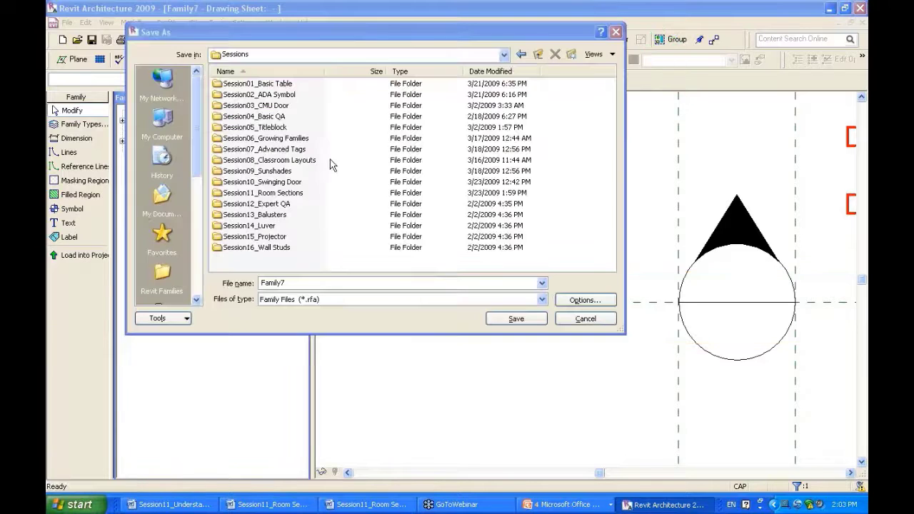
{"action": "double_click", "coordinate": [265, 193]}
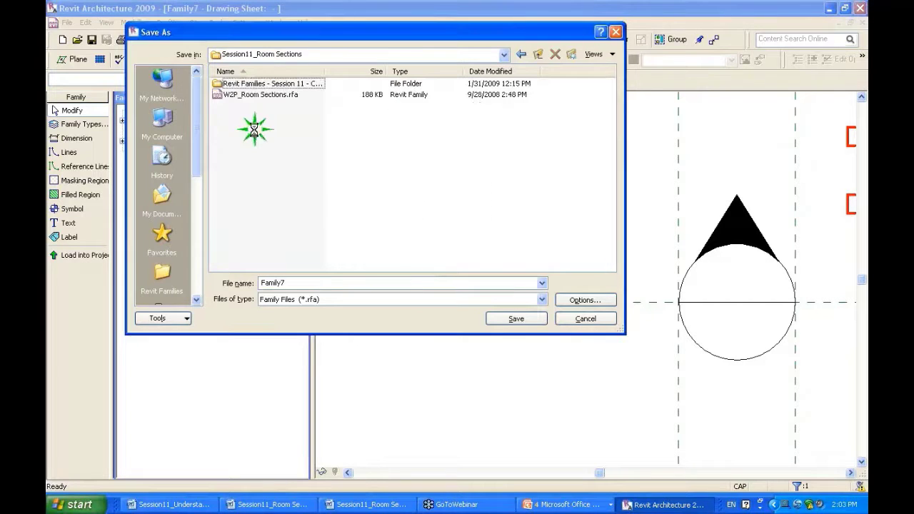
{"action": "right_click", "coordinate": [255, 131]}
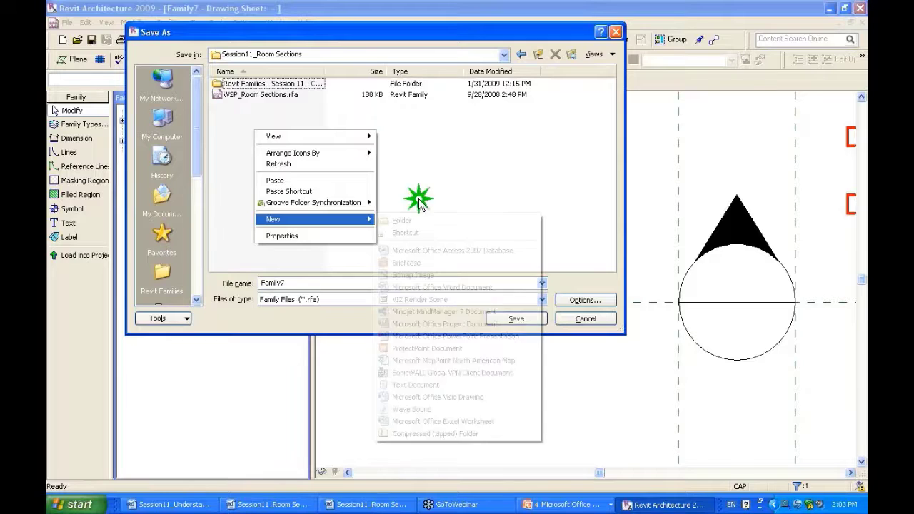
{"action": "left_click", "coordinate": [433, 221]}
{"action": "type", "text": "tE"}
{"action": "key", "text": "BackSpace"}
{"action": "key", "text": "BackSpace"}
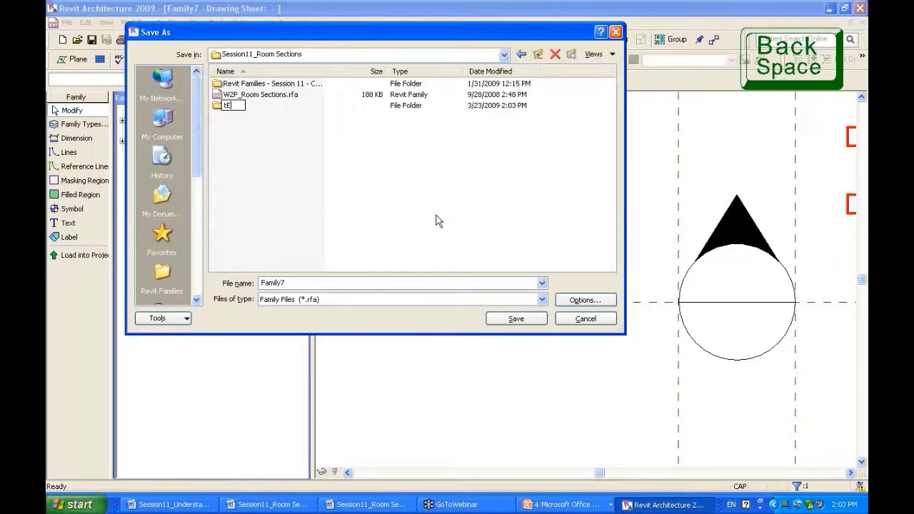
{"action": "key", "text": "Caps_Lock"}
{"action": "type", "text": "Test Folder"}
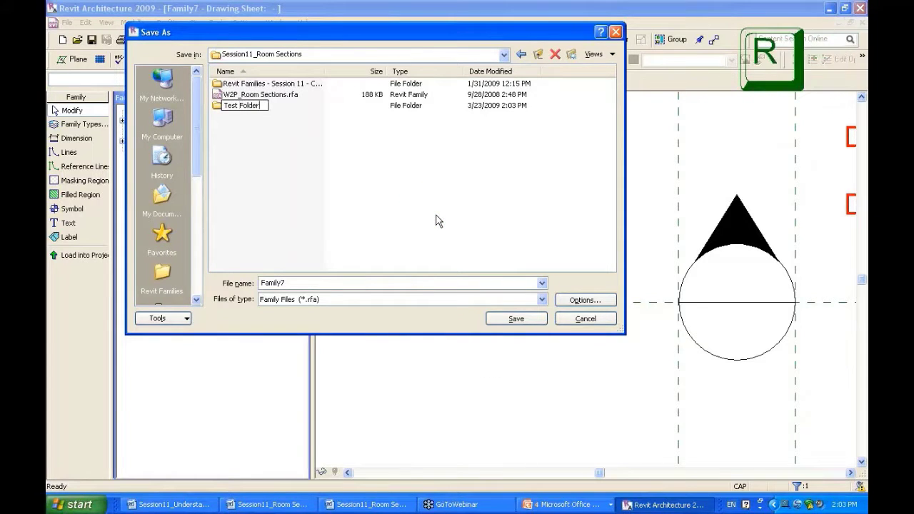
{"action": "key", "text": "Return"}
{"action": "key", "text": "Return"}
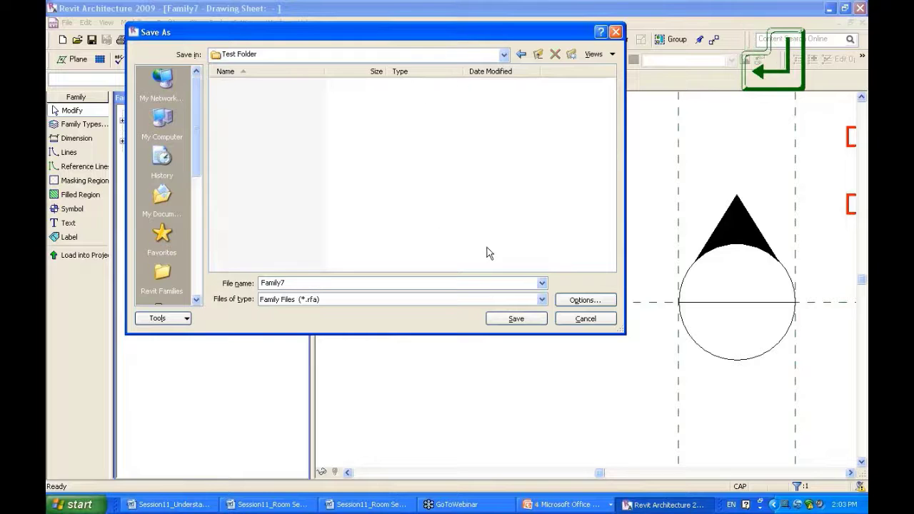
Step: Name the family file Elevation Label LF, removing the pasted bullet and "Name =" prefix, and save it in Test Folder
{"action": "double_click", "coordinate": [444, 283]}
{"action": "type", "text": "標\tName = Elevation Label LF"}
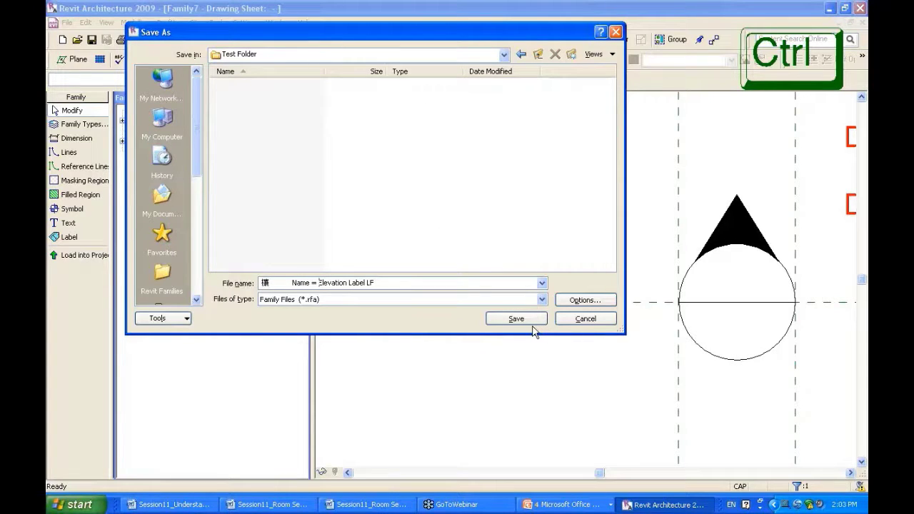
{"action": "key", "text": "ctrl+shift+Left"}
{"action": "key", "text": "ctrl+shift+Left"}
{"action": "key", "text": "ctrl+shift+Left"}
{"action": "key", "text": "BackSpace"}
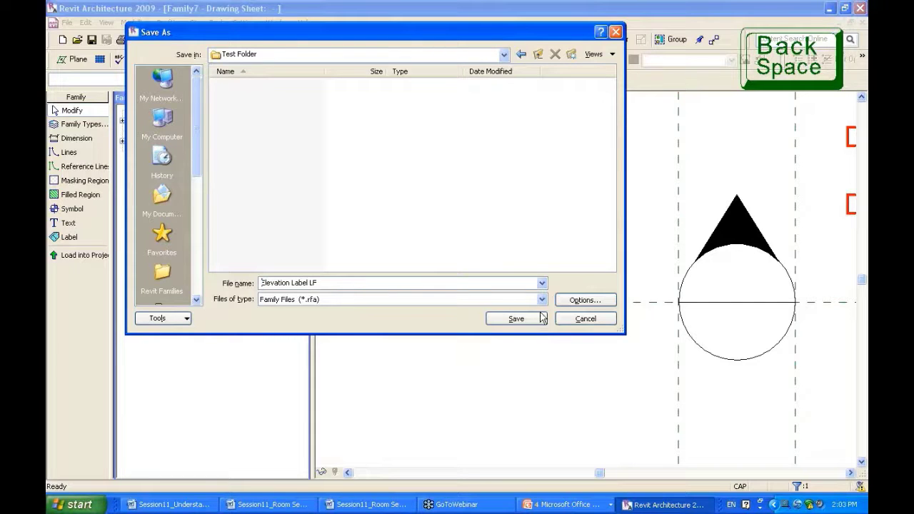
{"action": "left_click", "coordinate": [508, 321]}
{"action": "left_click", "coordinate": [525, 323]}
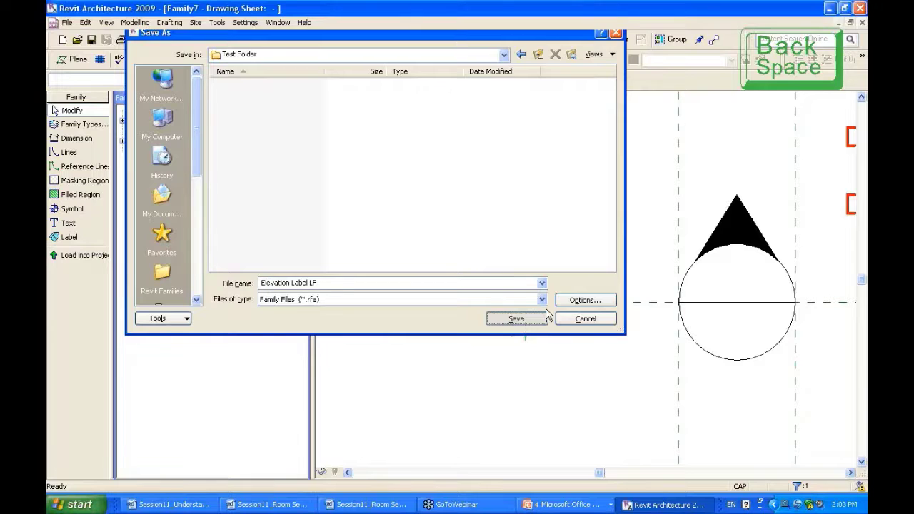
{"action": "left_click", "coordinate": [521, 308]}
Step: Move the View Name label to the right of the circle along the horizontal reference plane, and delete the red instruction note
{"action": "scroll", "coordinate": [572, 327], "scroll_direction": "down", "scroll_amount": 2}
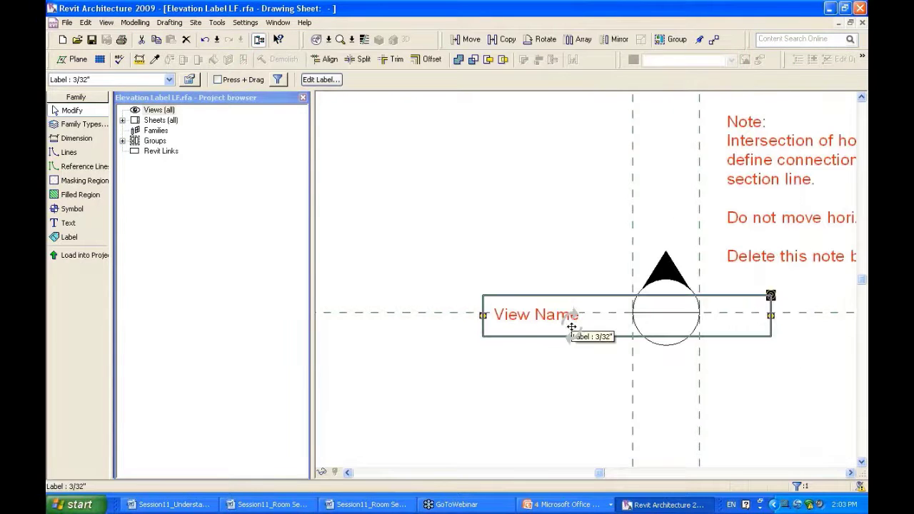
{"action": "mouse_move", "coordinate": [575, 321]}
{"action": "left_mouse_down", "text": "ctrl"}
{"action": "mouse_move", "coordinate": [690, 322]}
{"action": "mouse_move", "coordinate": [746, 336]}
{"action": "mouse_move", "coordinate": [797, 323]}
{"action": "mouse_move", "coordinate": [800, 331]}
{"action": "left_mouse_up", "text": "ctrl"}
{"action": "mouse_move", "coordinate": [777, 358]}
{"action": "middle_mouse_down"}
{"action": "mouse_move", "coordinate": [660, 400]}
{"action": "mouse_move", "coordinate": [656, 370]}
{"action": "middle_mouse_up"}
{"action": "left_click", "coordinate": [682, 218]}
{"action": "key", "text": "Delete"}
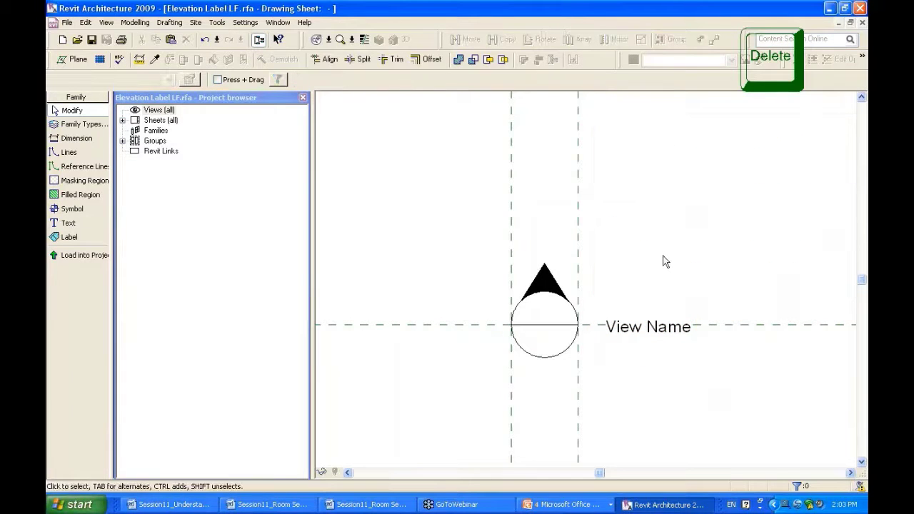
Step: Save the modified family as a separate file named Elevation Label RT in Test Folder
{"action": "key", "text": "alt+f"}
{"action": "key", "text": "a"}
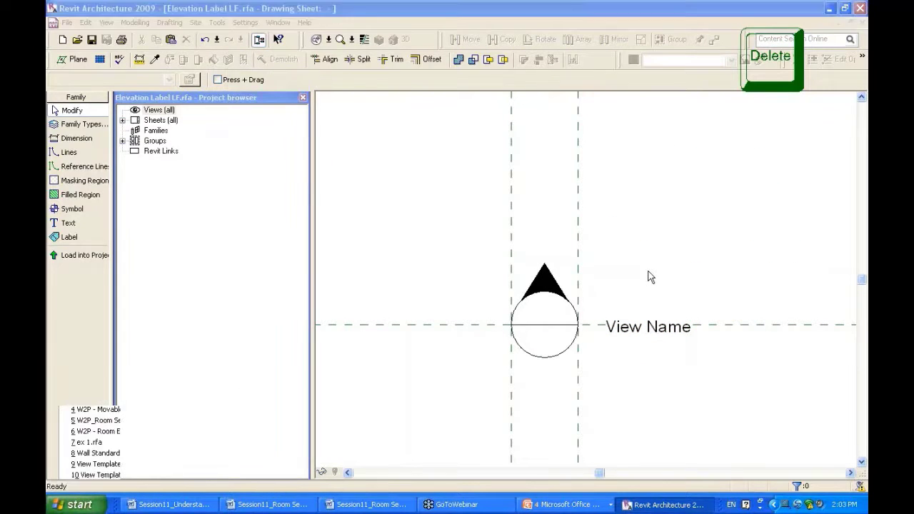
{"action": "left_click_drag", "start_coordinate": [310, 283], "coordinate": [527, 282]}
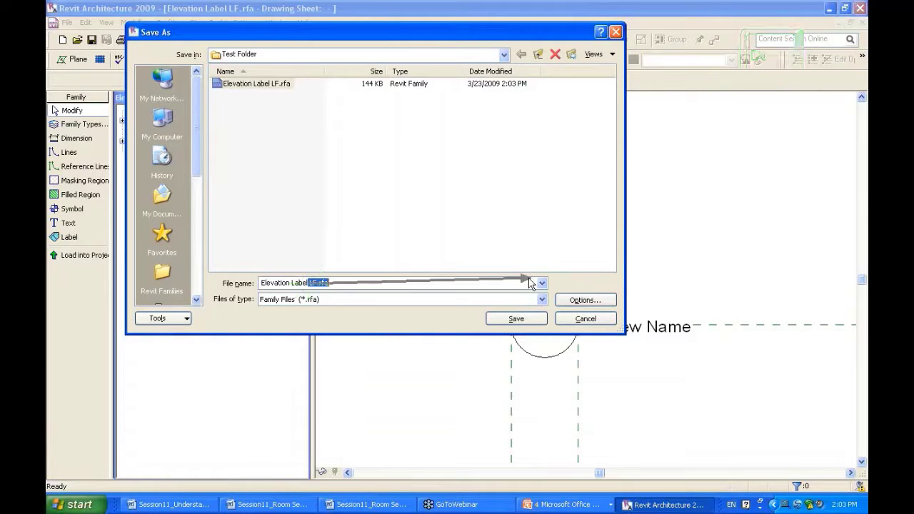
{"action": "type", "text": "RT"}
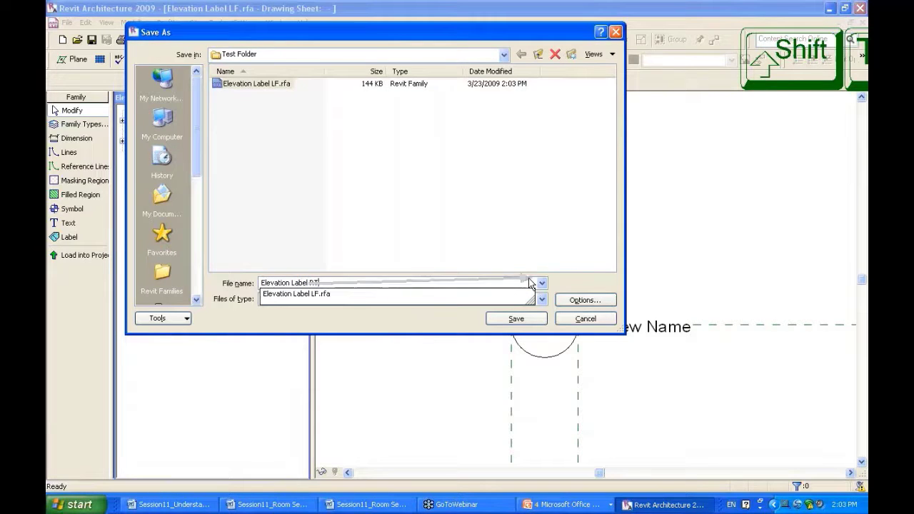
{"action": "left_click", "coordinate": [498, 318]}
{"action": "left_click", "coordinate": [519, 321]}
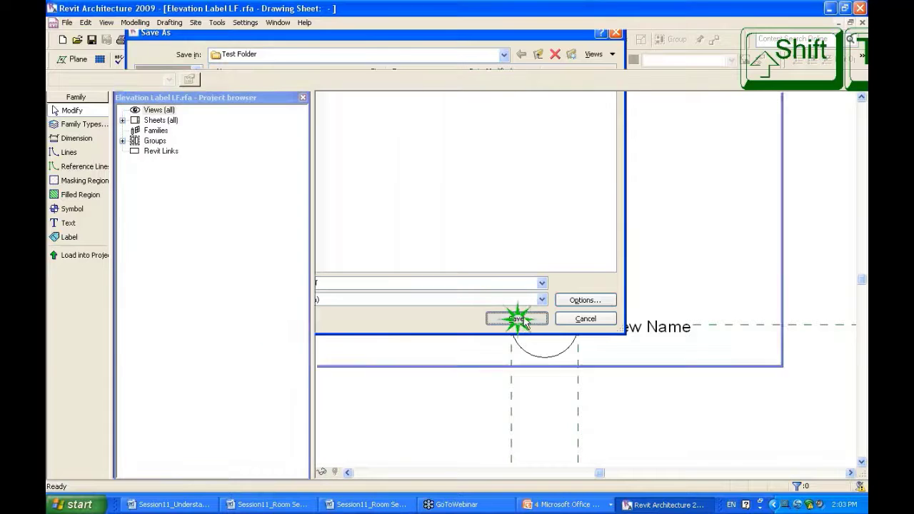
Step: Tile the open views, discarding the Project4 floor plan and W2P - Room Seperator.rfa without saving their changes
{"action": "left_click", "coordinate": [452, 190]}
{"action": "key", "text": "w"}
{"action": "key", "text": "t"}
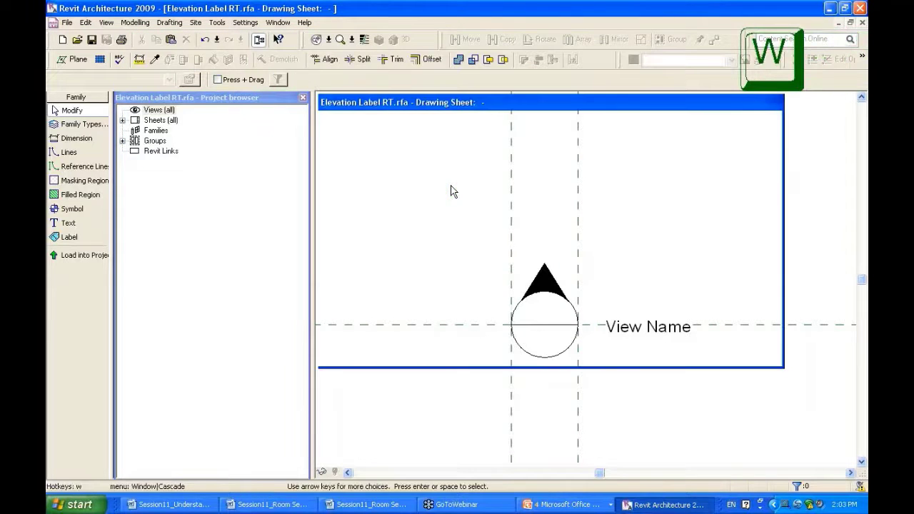
{"action": "left_click", "coordinate": [580, 283]}
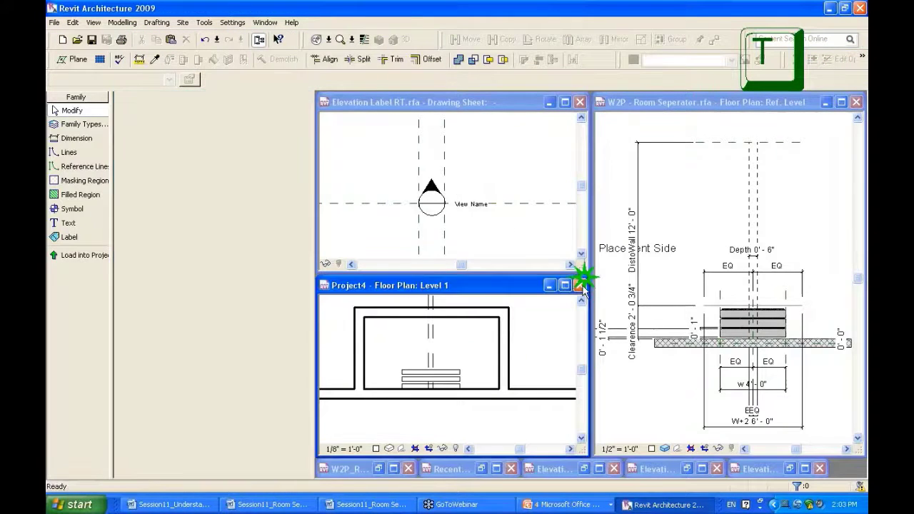
{"action": "left_click", "coordinate": [457, 270]}
{"action": "left_click", "coordinate": [857, 103]}
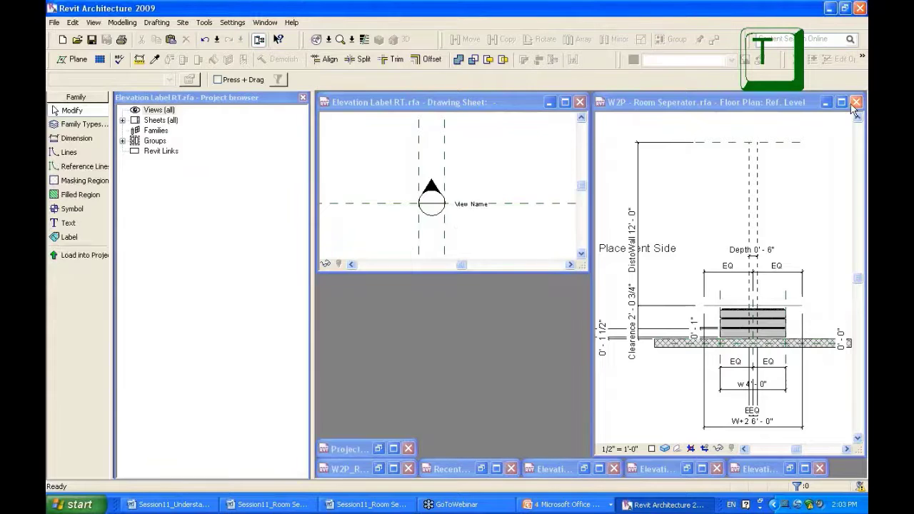
{"action": "left_click", "coordinate": [458, 271]}
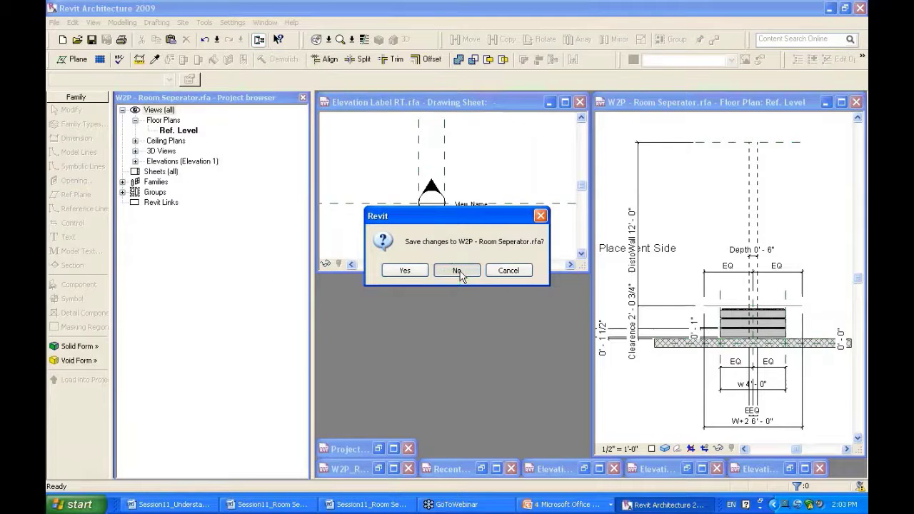
{"action": "key", "text": "w"}
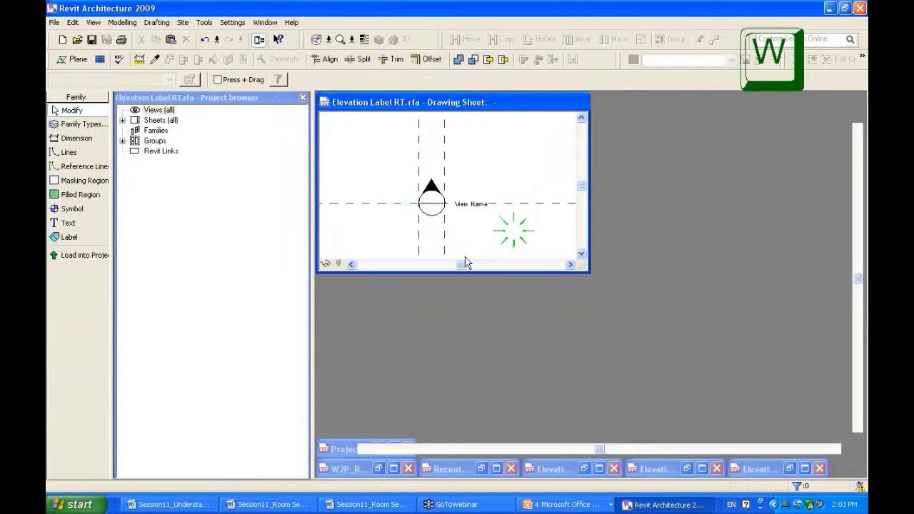
{"action": "key", "text": "t"}
Step: Reopen Elevation Label LF.rfa tiled beside Elevation Label RT.rfa, and cut the red instruction note out of it
{"action": "left_click", "coordinate": [54, 22]}
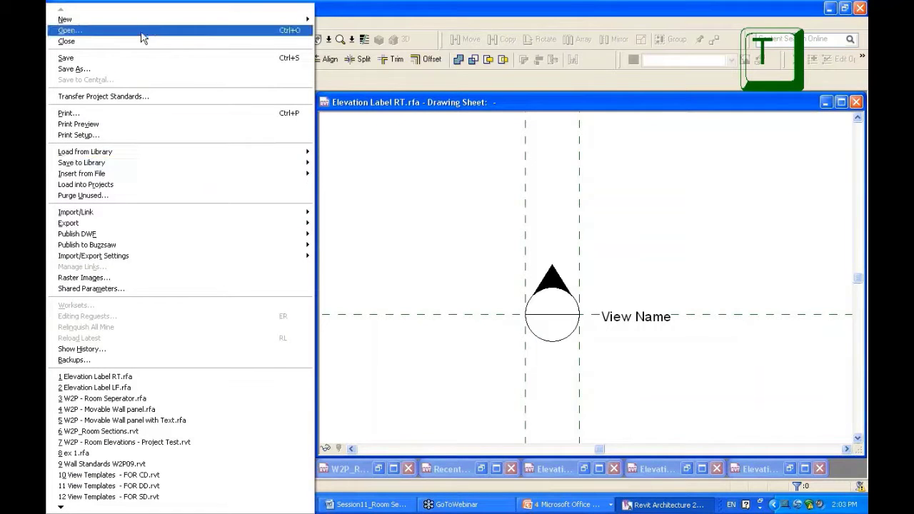
{"action": "left_click", "coordinate": [159, 387]}
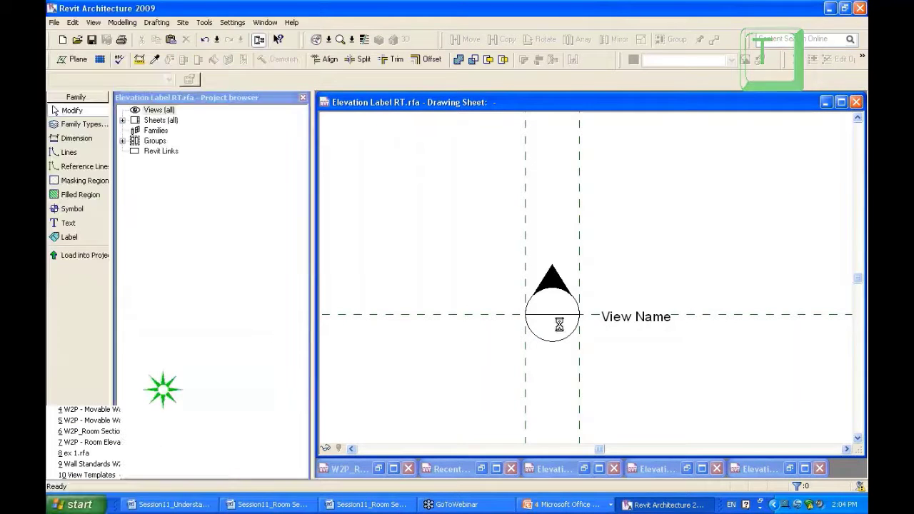
{"action": "key", "text": "w"}
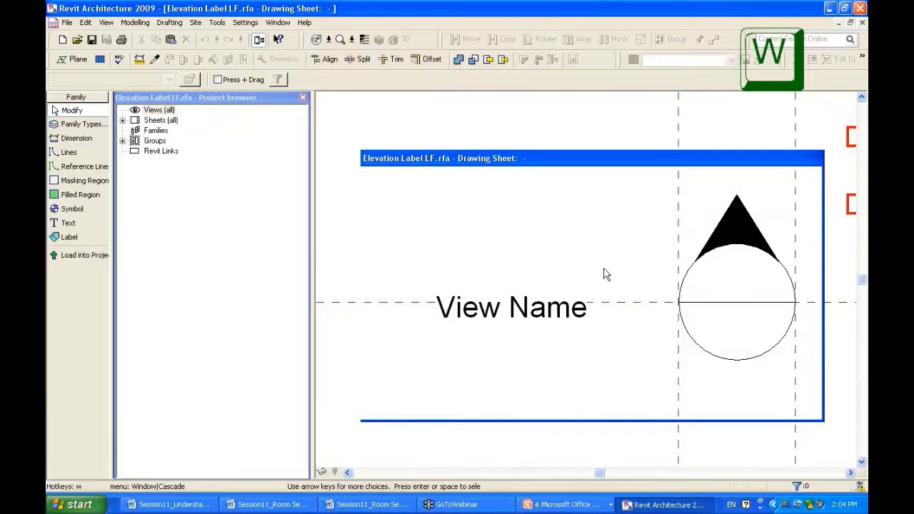
{"action": "key", "text": "t"}
{"action": "left_click", "coordinate": [556, 237]}
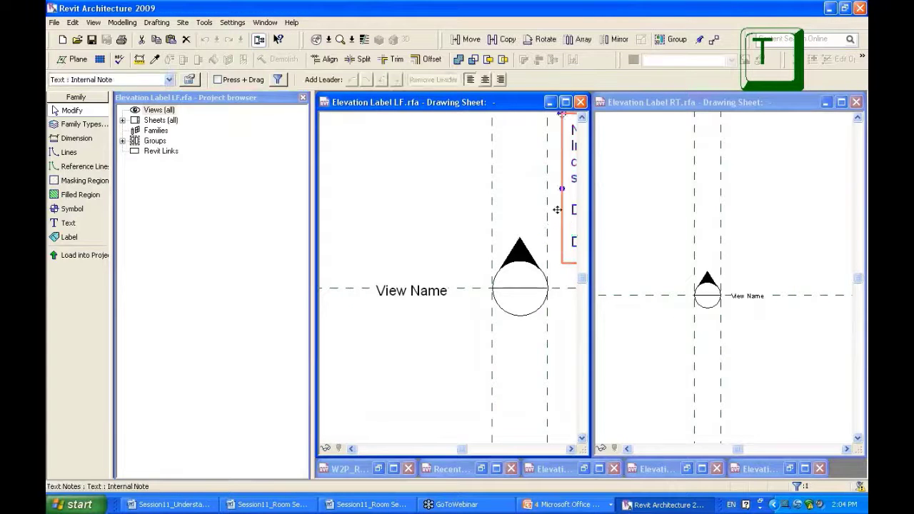
{"action": "key", "text": "ctrl+x"}
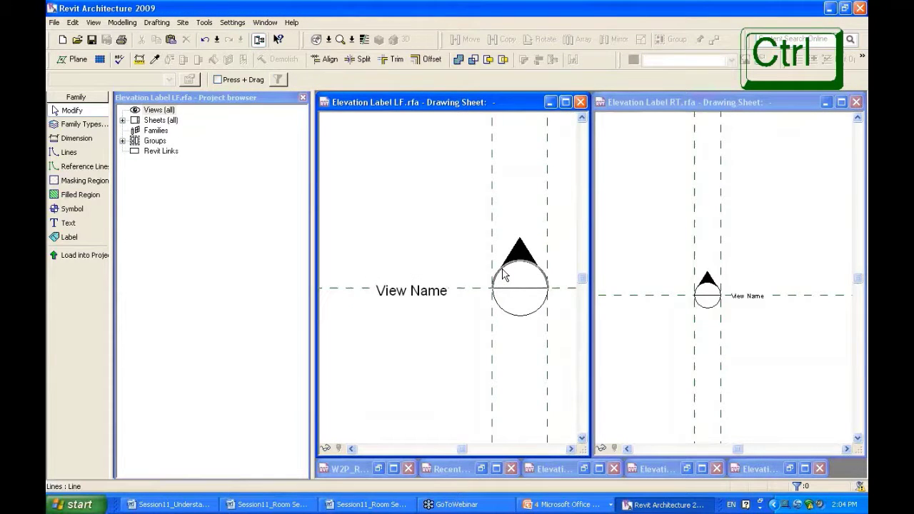
Step: Review the Word lab manual's instructions for the Elevation Label DN and UP families and the center symbol on the following page
{"action": "key", "text": "alt+Tab"}
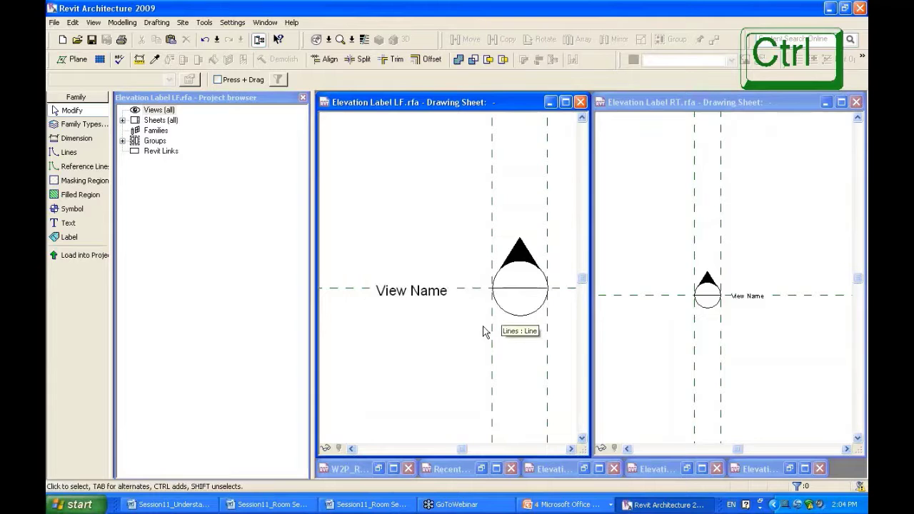
{"action": "key", "text": "alt+Tab"}
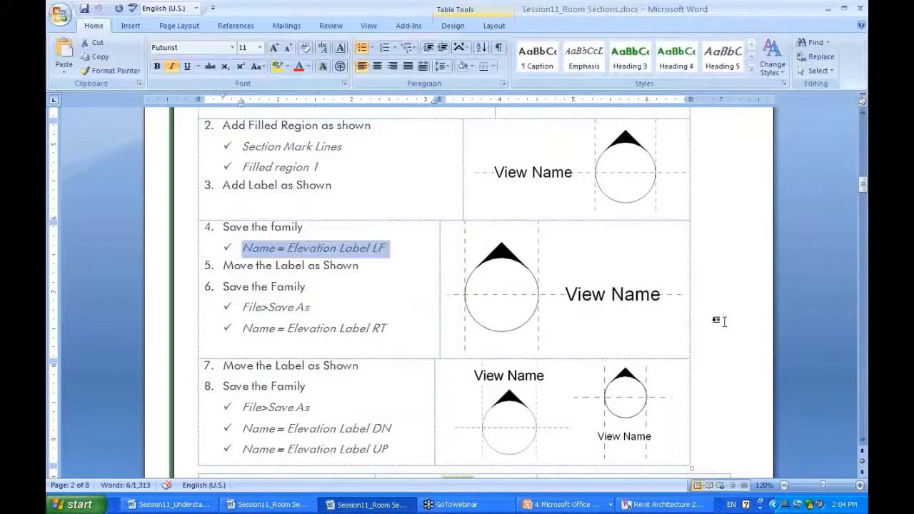
{"action": "left_click", "coordinate": [291, 320]}
{"action": "scroll", "coordinate": [291, 320], "scroll_direction": "down", "scroll_amount": 2}
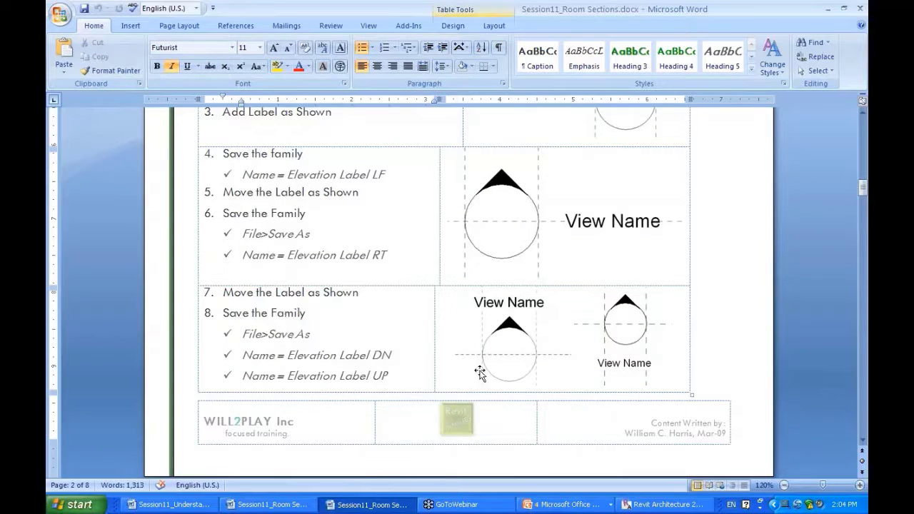
{"action": "left_click_drag", "start_coordinate": [242, 338], "coordinate": [400, 369]}
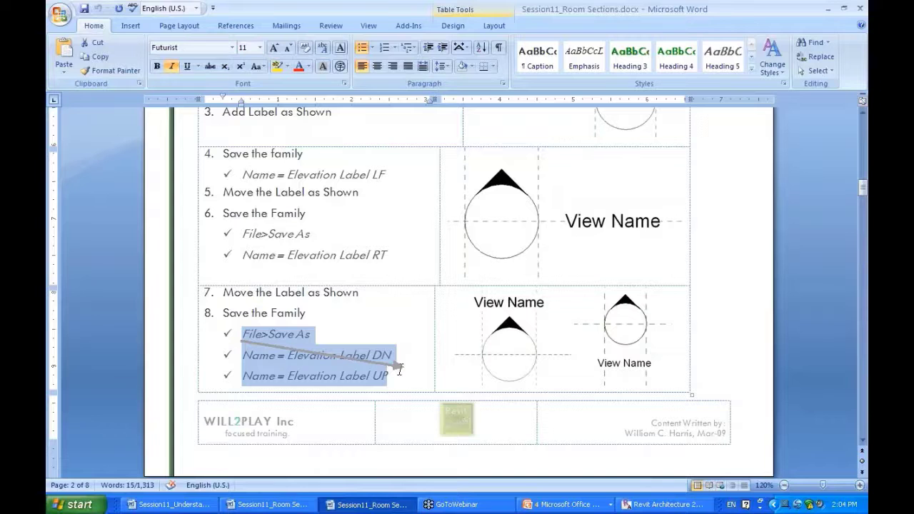
{"action": "scroll", "coordinate": [400, 369], "scroll_direction": "down", "scroll_amount": 1}
{"action": "scroll", "coordinate": [400, 369], "scroll_direction": "down", "scroll_amount": 5}
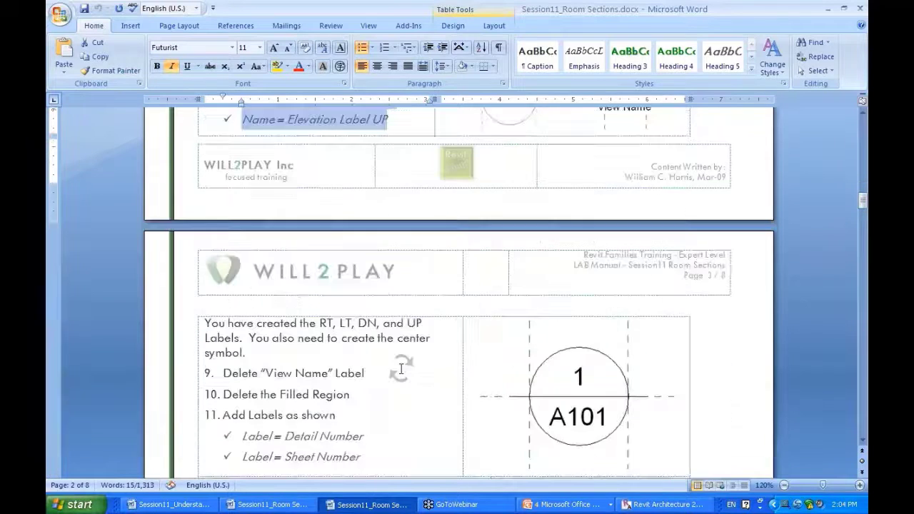
Step: Switch back to Revit and place a copy of the View Name label above the arrow in Elevation Label LF
{"action": "scroll", "coordinate": [402, 370], "scroll_direction": "up", "scroll_amount": 4}
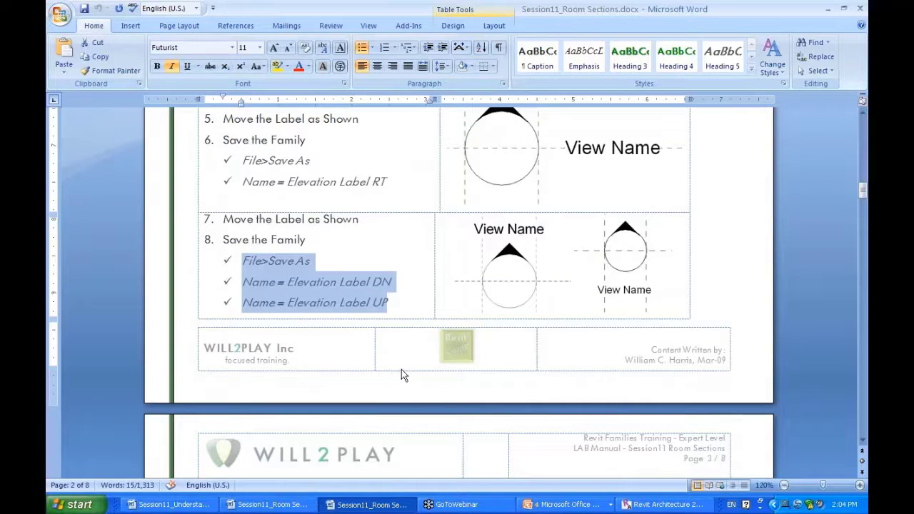
{"action": "key", "text": "alt+Tab"}
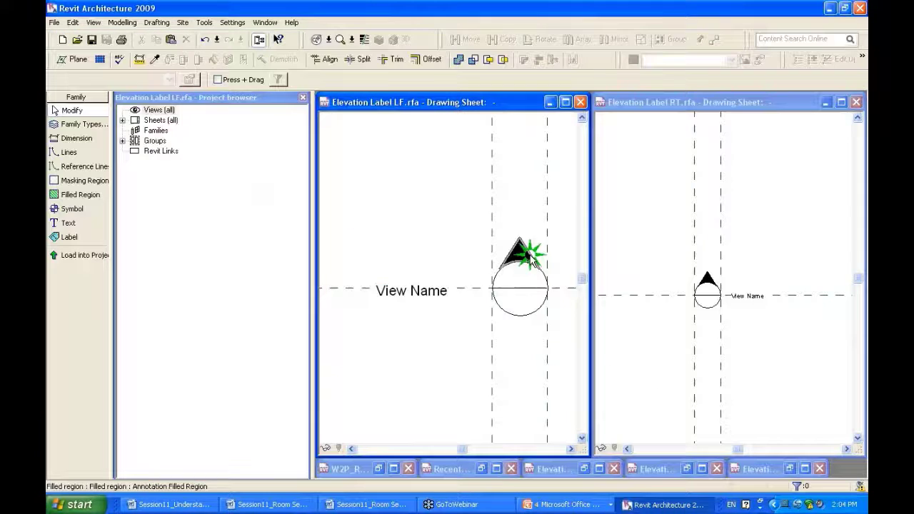
{"action": "left_click", "coordinate": [527, 260]}
{"action": "middle_click_drag", "start_coordinate": [400, 295], "coordinate": [472, 292]}
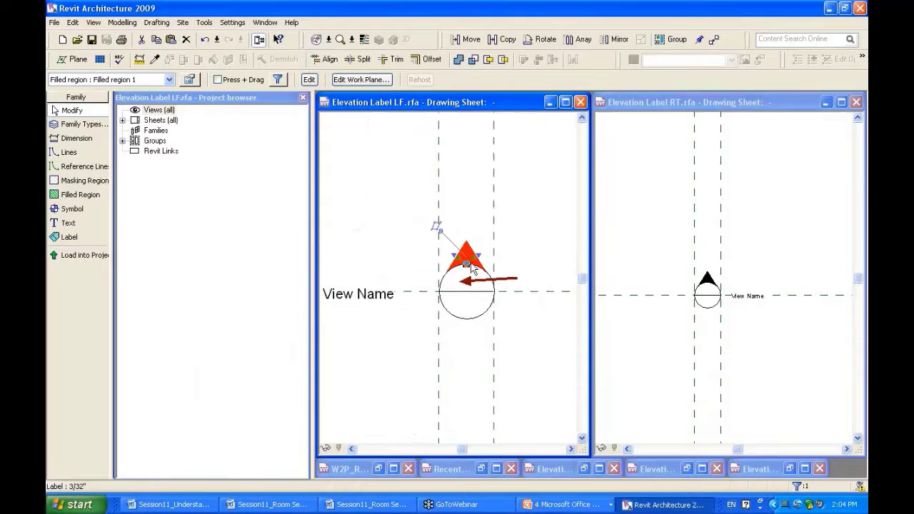
{"action": "left_click", "coordinate": [401, 259]}
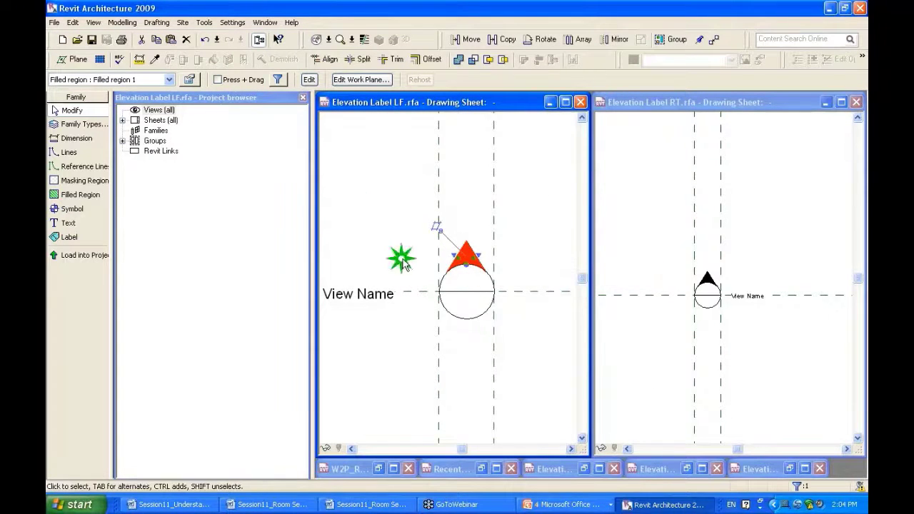
{"action": "left_click", "coordinate": [378, 290]}
{"action": "left_click_drag", "start_coordinate": [385, 295], "coordinate": [462, 207], "text": "ctrl"}
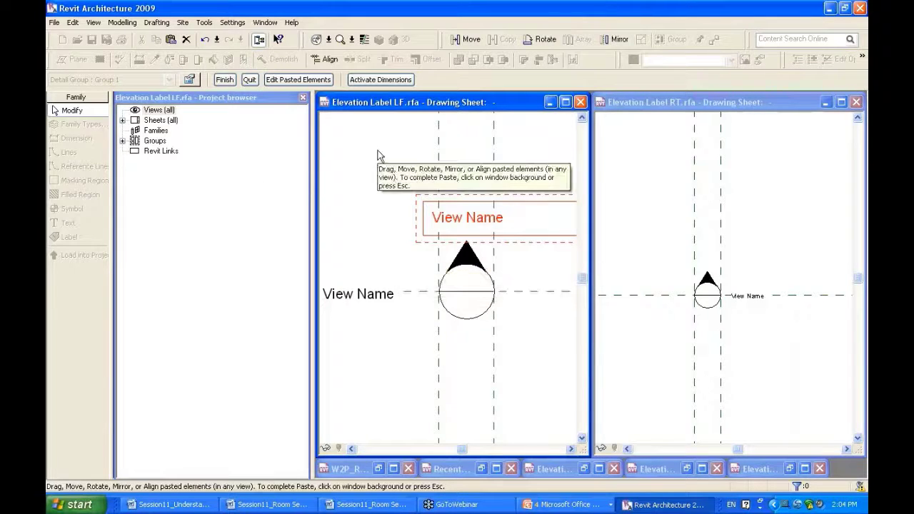
{"action": "left_click", "coordinate": [450, 178]}
Step: Set the copied label's vertical alignment to Bottom and horizontal alignment to Center, and center it just above the arrow tip
{"action": "right_click", "coordinate": [465, 169]}
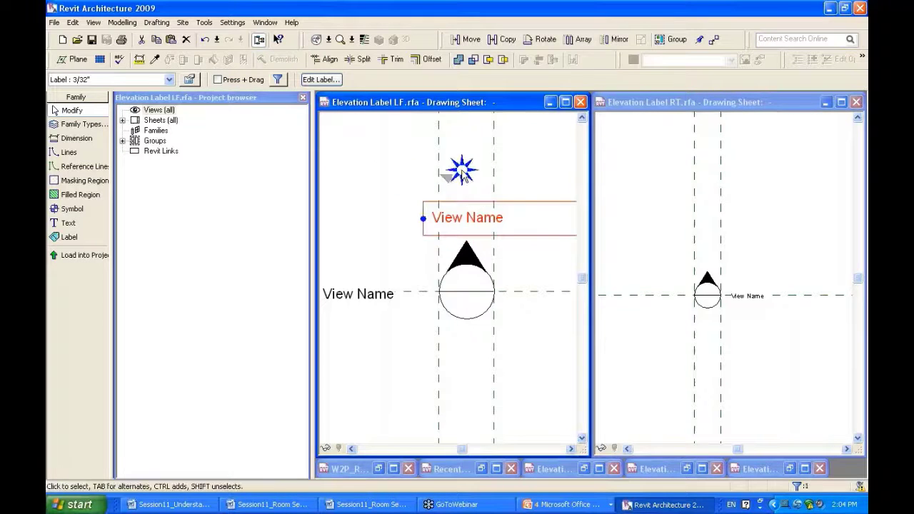
{"action": "left_click", "coordinate": [501, 365]}
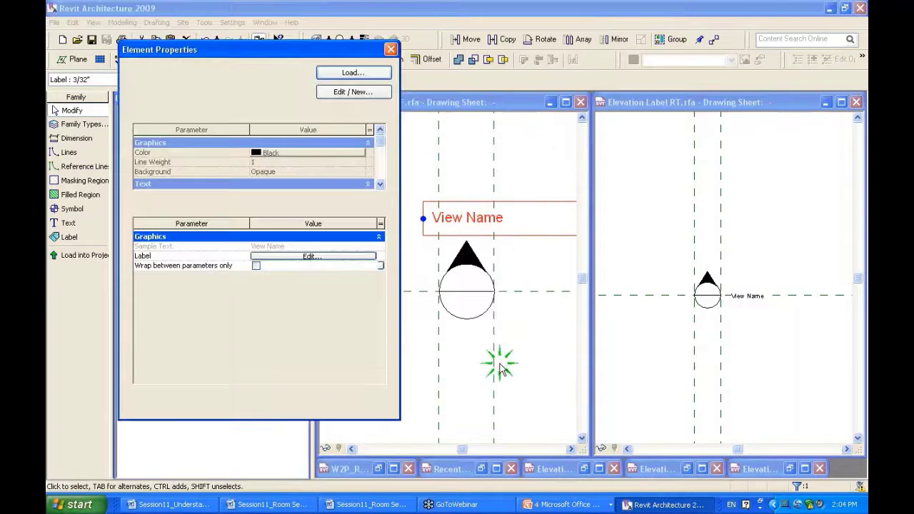
{"action": "left_click", "coordinate": [273, 276]}
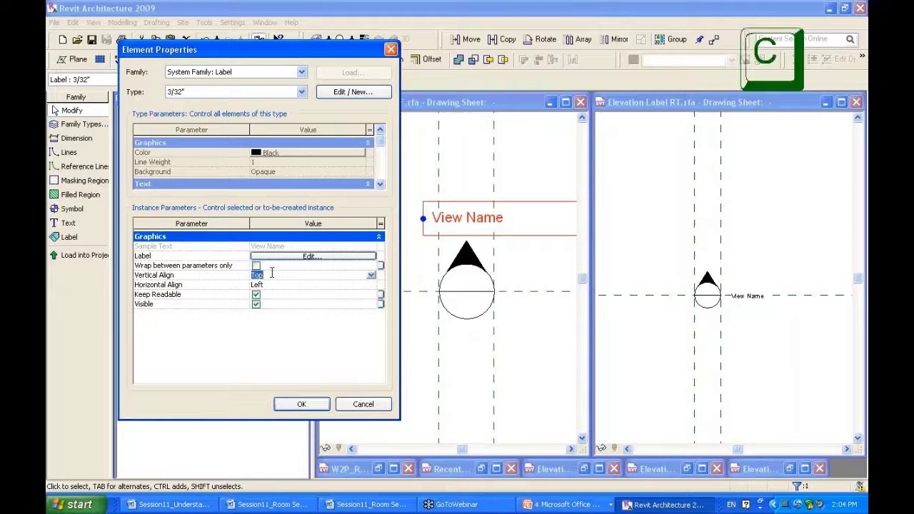
{"action": "key", "text": "Tab"}
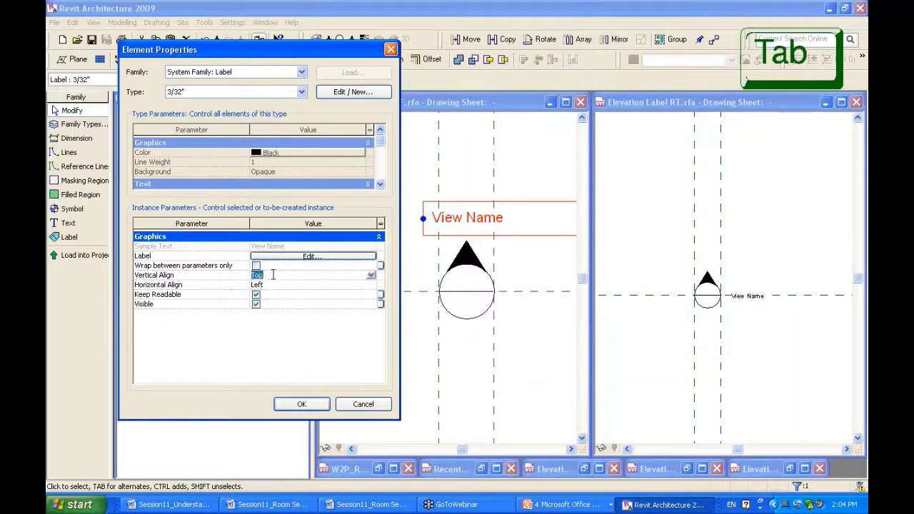
{"action": "key", "text": "b"}
{"action": "key", "text": "Tab"}
{"action": "key", "text": "c"}
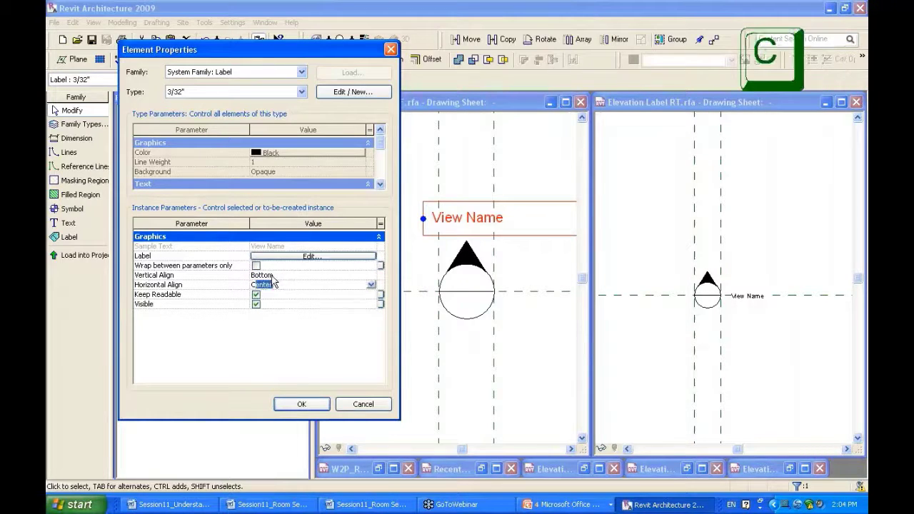
{"action": "key", "text": "Tab"}
{"action": "left_click", "coordinate": [291, 409]}
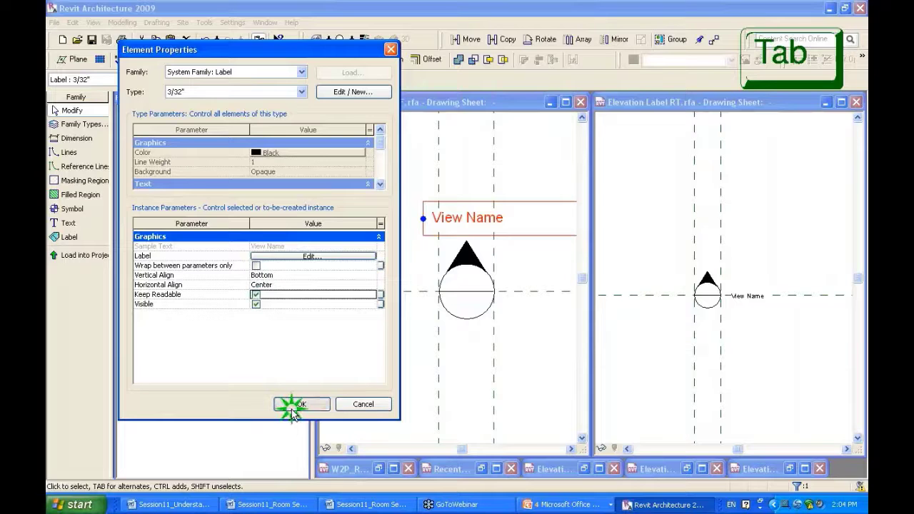
{"action": "left_click_drag", "start_coordinate": [534, 212], "coordinate": [450, 239]}
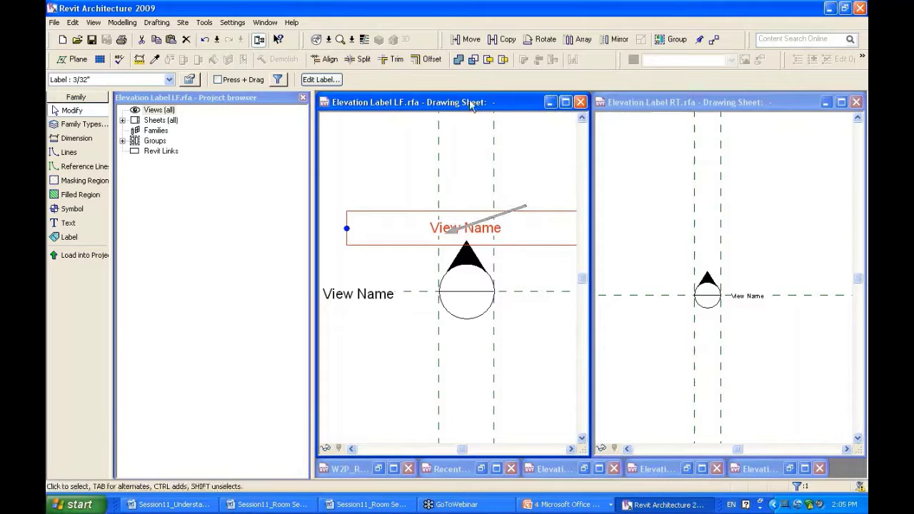
Step: Set the original View Name label's horizontal alignment to Right and move it just left of the circle
{"action": "left_click", "coordinate": [364, 294]}
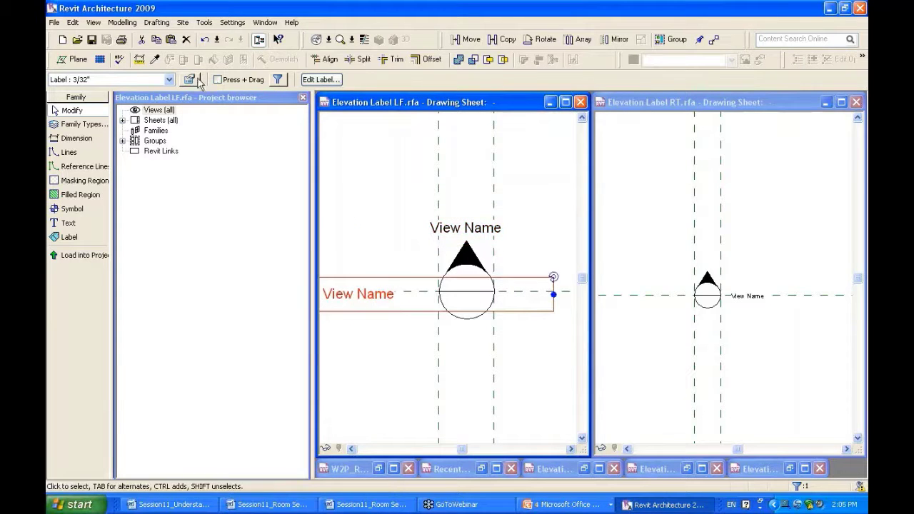
{"action": "left_click", "coordinate": [199, 80]}
{"action": "left_click", "coordinate": [306, 285]}
{"action": "type", "text": "Right"}
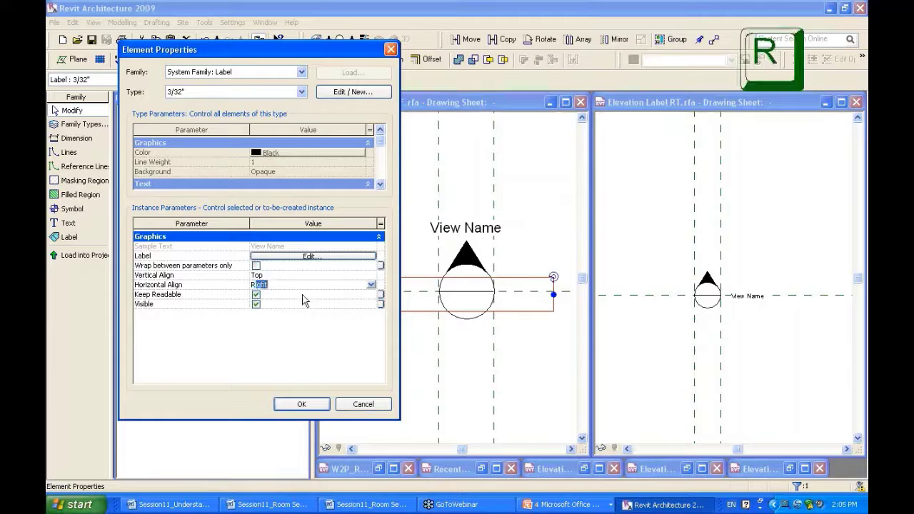
{"action": "left_click", "coordinate": [300, 404]}
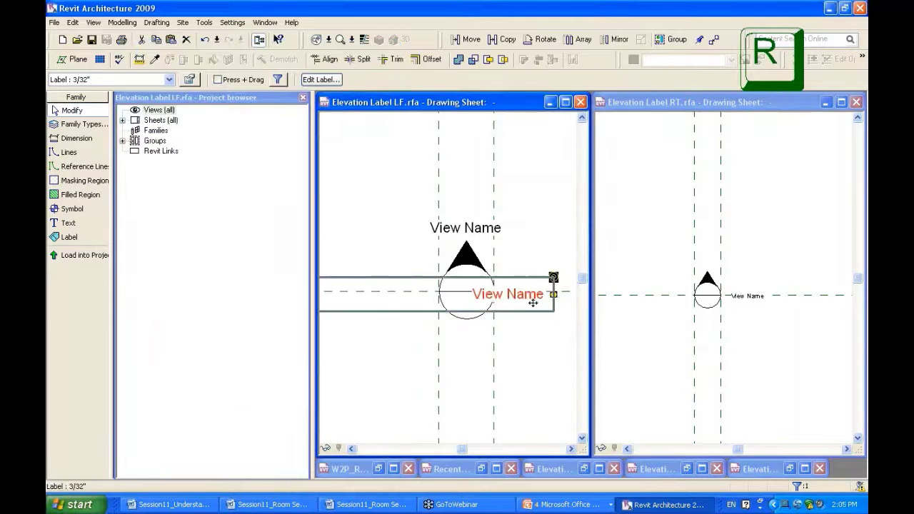
{"action": "left_click_drag", "start_coordinate": [529, 299], "coordinate": [401, 295]}
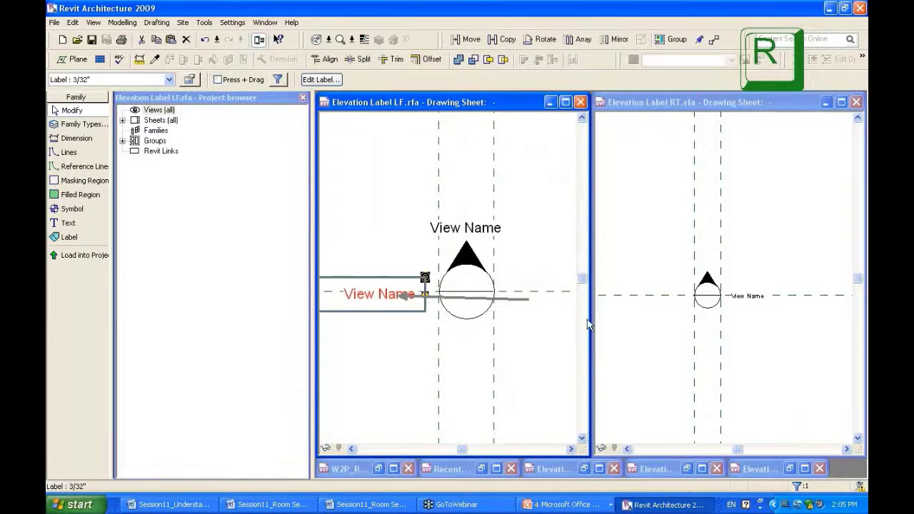
Step: Compare the label placement with Elevation Label RT, and save the Elevation Label LF family
{"action": "scroll", "coordinate": [788, 328], "scroll_direction": "up", "scroll_amount": 2}
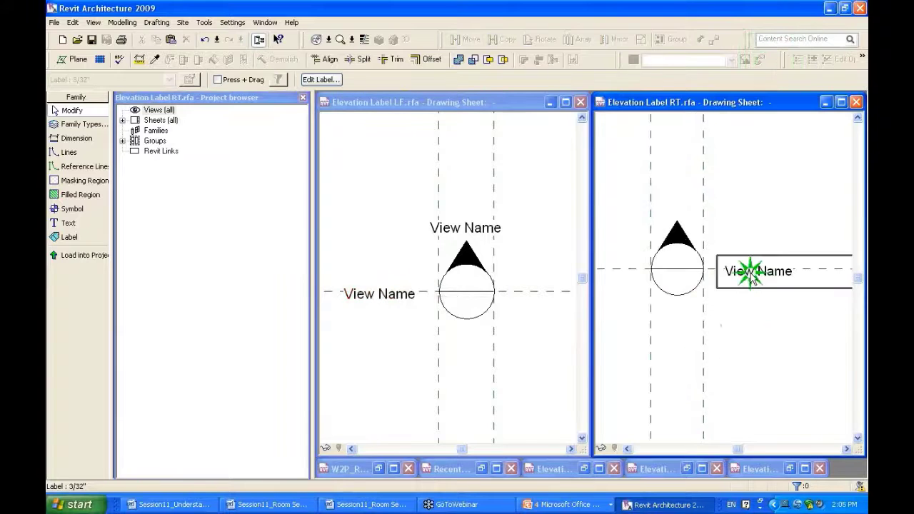
{"action": "left_click", "coordinate": [741, 267]}
{"action": "left_click", "coordinate": [428, 228]}
{"action": "left_click", "coordinate": [382, 297]}
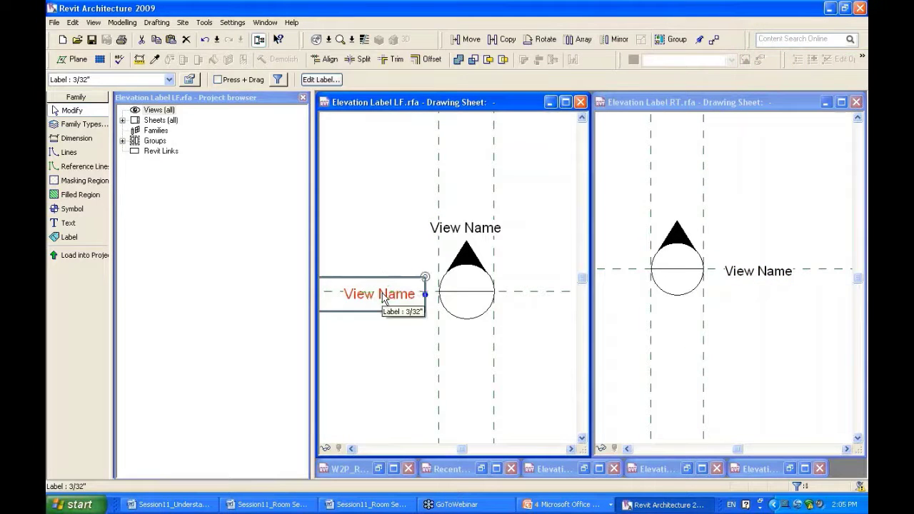
{"action": "left_click", "coordinate": [461, 221], "text": "ctrl"}
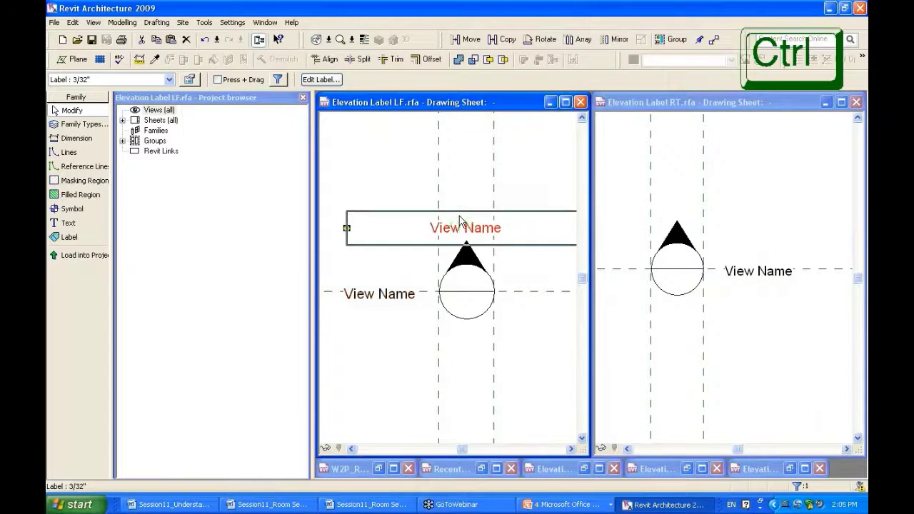
{"action": "left_click", "coordinate": [459, 218], "text": "ctrl"}
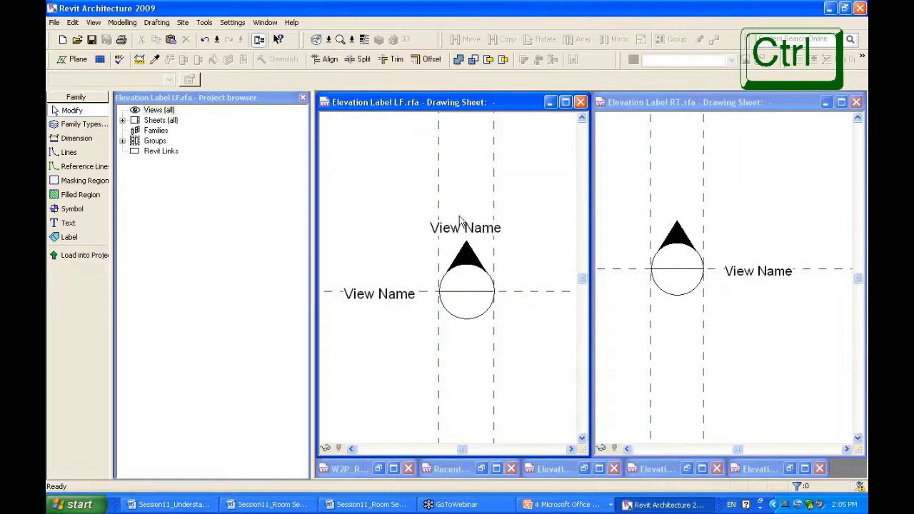
Step: Delete the View Name label left of the circle and save the family as Elevation Label UPfa in Test Folder
{"action": "left_click", "coordinate": [386, 293]}
{"action": "key", "text": "Delete"}
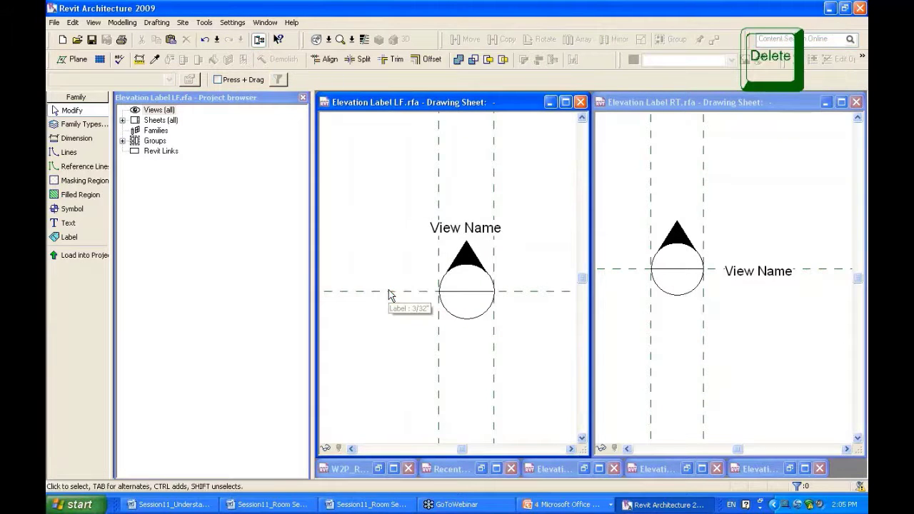
{"action": "key", "text": "ctrl+shift+s"}
{"action": "double_click", "coordinate": [315, 283]}
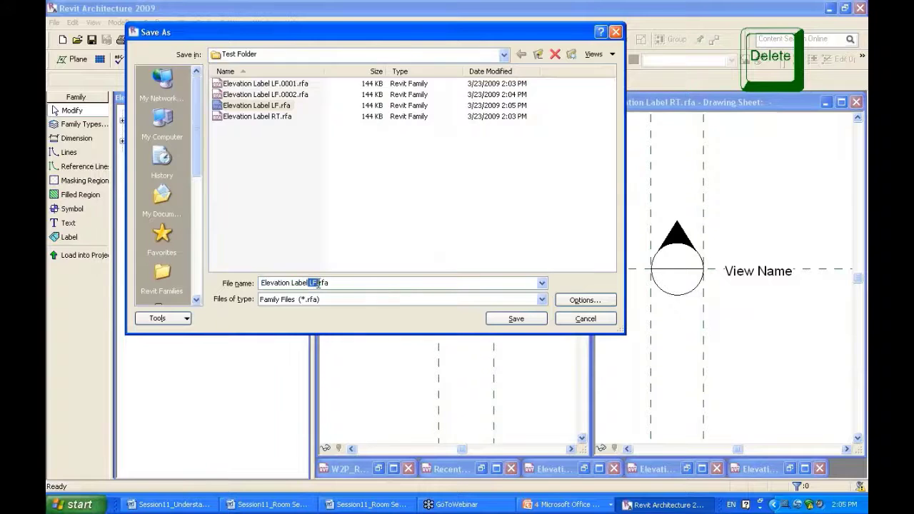
{"action": "type", "text": "RT"}
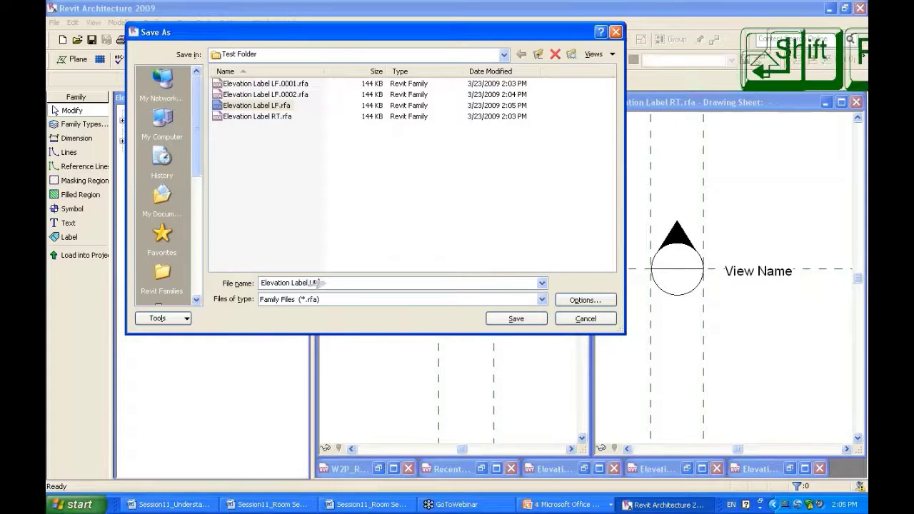
{"action": "key", "text": "Return"}
Step: Move the View Name label below the circle and save the family as Elevation Label DN in Test Folder
{"action": "left_click_drag", "start_coordinate": [474, 232], "coordinate": [483, 361]}
{"action": "key", "text": "ctrl+shift+s"}
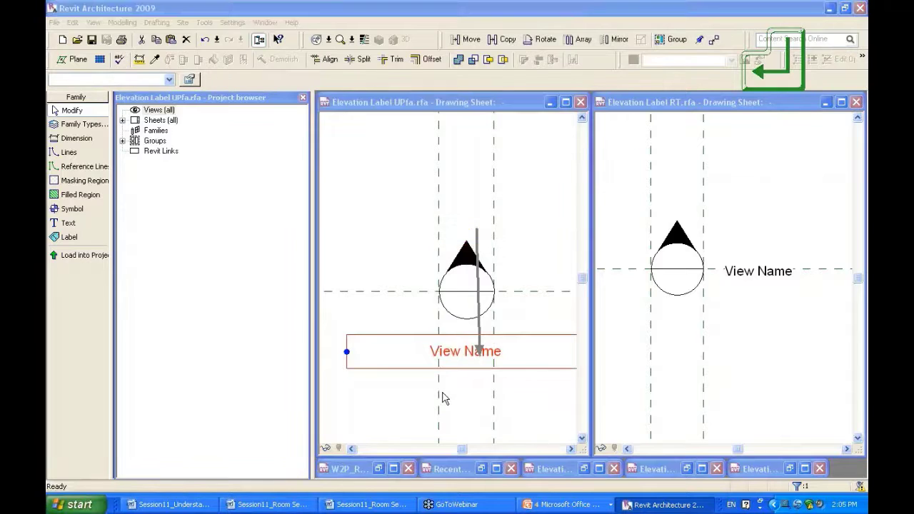
{"action": "key", "text": "Right"}
{"action": "key", "text": "Left"}
{"action": "key", "text": "Left"}
{"action": "key", "text": "Left"}
{"action": "key", "text": "Left"}
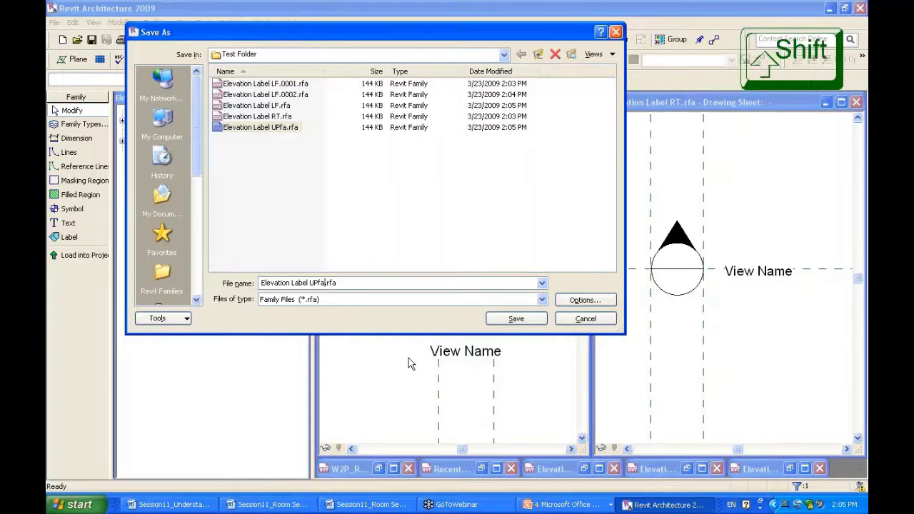
{"action": "key", "text": "shift+Left"}
{"action": "key", "text": "shift+Left"}
{"action": "key", "text": "shift+Left"}
{"action": "key", "text": "shift+Left"}
{"action": "type", "text": "UP"}
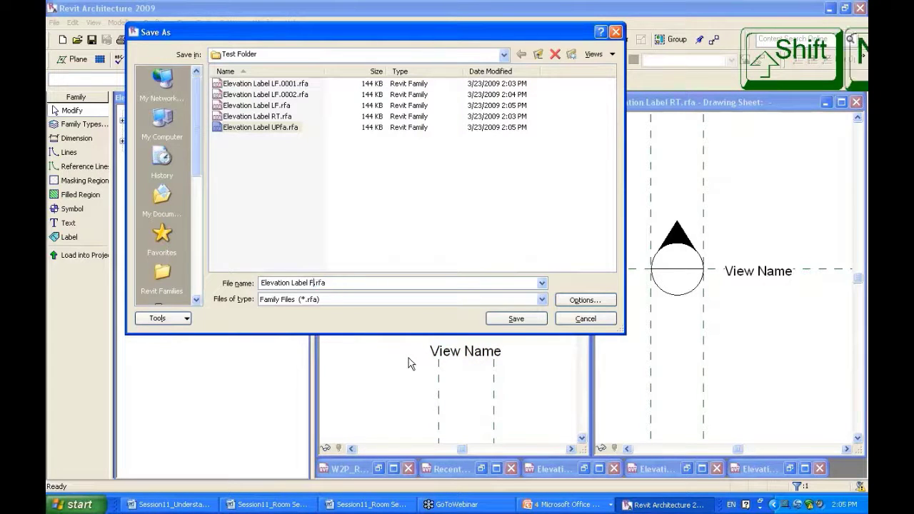
{"action": "key", "text": "BackSpace"}
{"action": "key", "text": "shift+Left"}
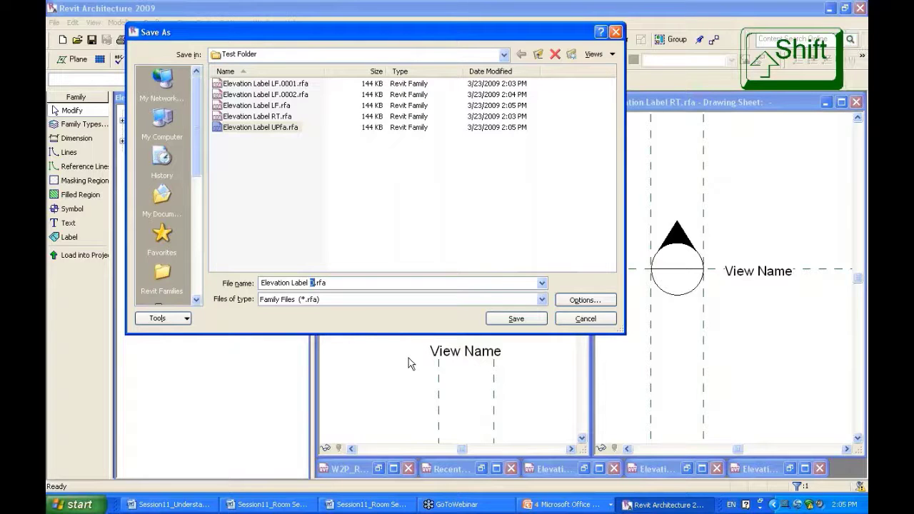
{"action": "type", "text": "D"}
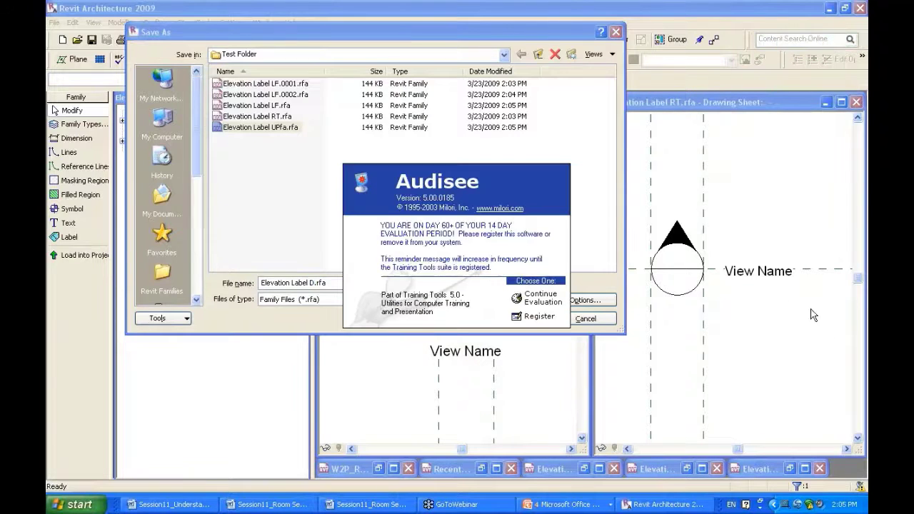
{"action": "left_click", "coordinate": [557, 303]}
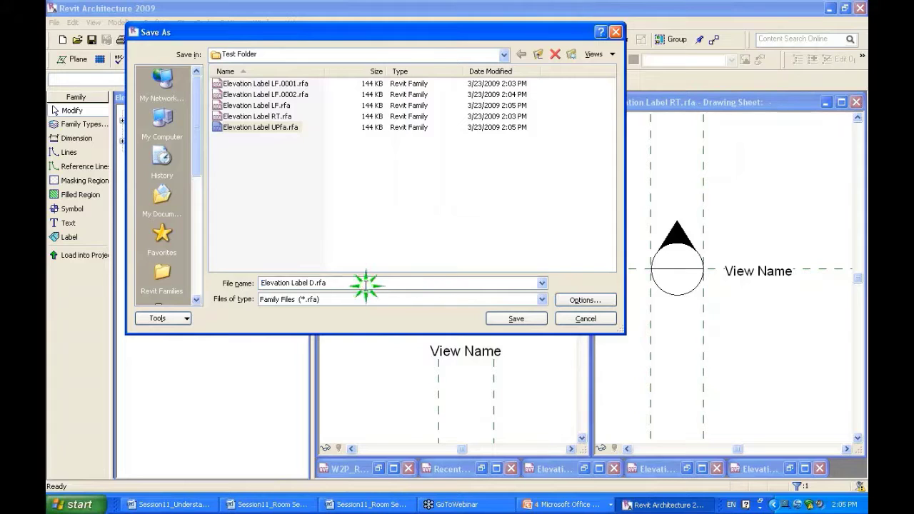
{"action": "left_click", "coordinate": [366, 284]}
{"action": "key", "text": "BackSpace"}
{"action": "key", "text": "BackSpace"}
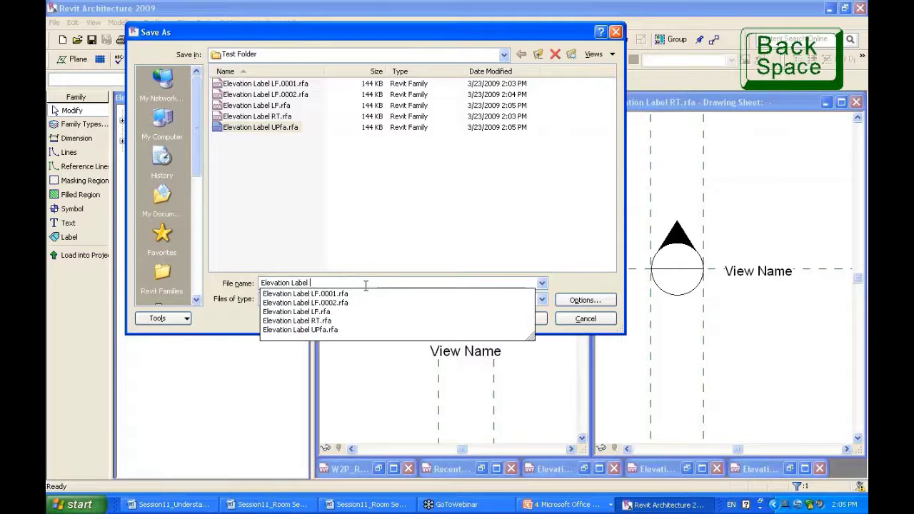
{"action": "type", "text": "N"}
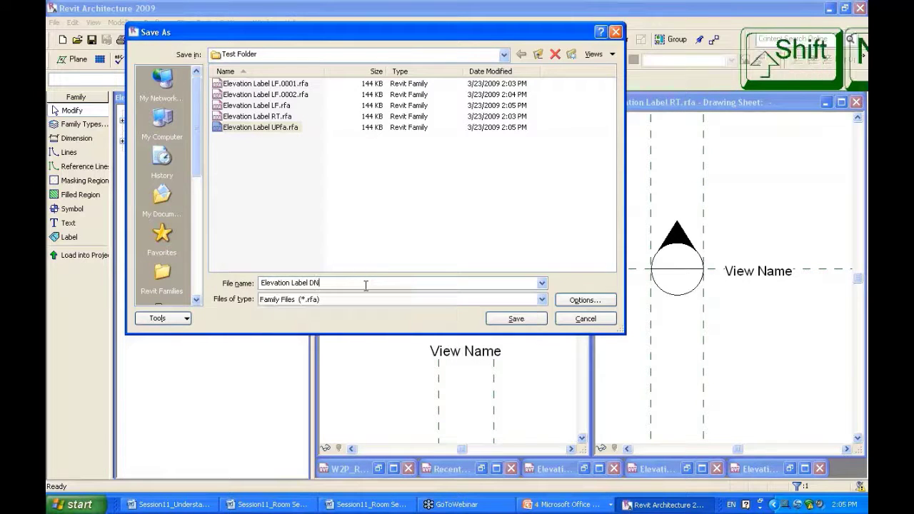
{"action": "left_click", "coordinate": [504, 321]}
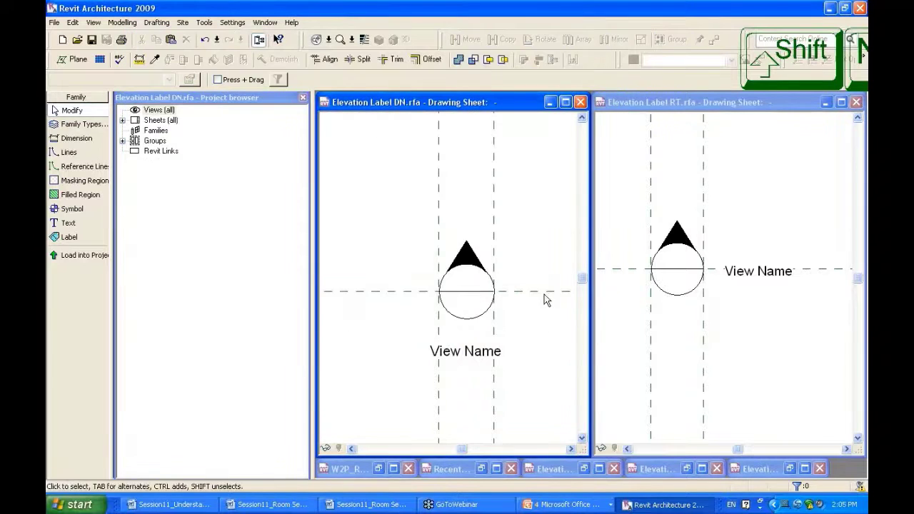
Step: Switch to the Word lab manual and review the Process instructions for creating the section head and elevation label families
{"action": "middle_click_drag", "start_coordinate": [543, 268], "coordinate": [519, 258]}
{"action": "key", "text": "alt+Tab"}
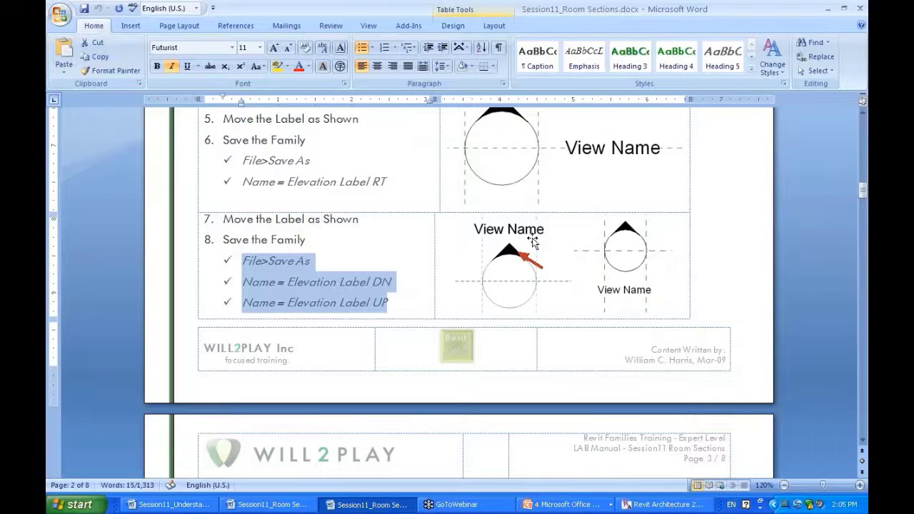
{"action": "scroll", "coordinate": [543, 321], "scroll_direction": "up", "scroll_amount": 10}
{"action": "scroll", "coordinate": [557, 397], "scroll_direction": "down", "scroll_amount": 3}
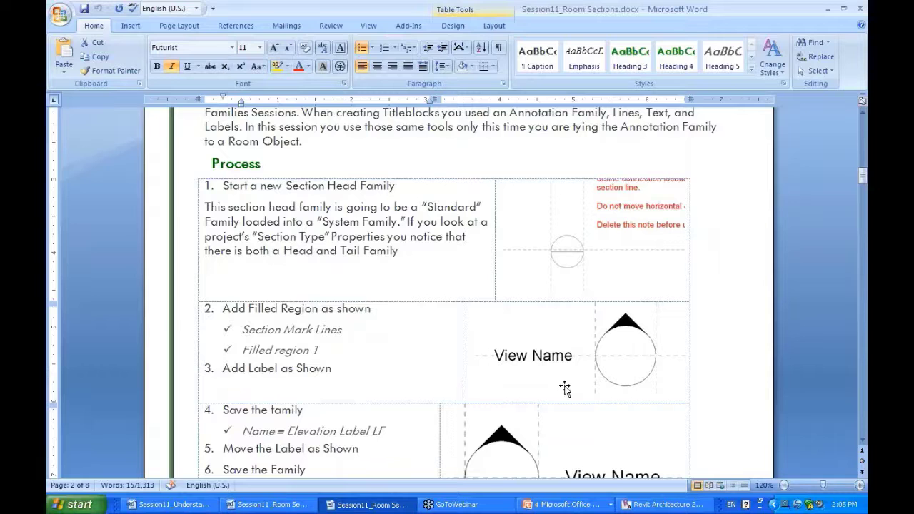
{"action": "scroll", "coordinate": [565, 388], "scroll_direction": "down", "scroll_amount": 1}
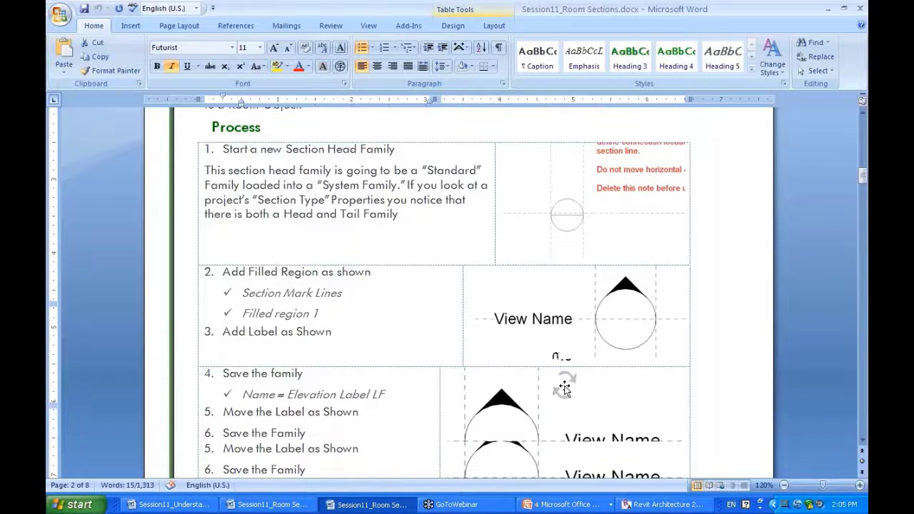
Step: Review the lab manual's steps 9 to 12 on creating the center symbol with Detail Number and Sheet Number labels
{"action": "scroll", "coordinate": [565, 388], "scroll_direction": "down", "scroll_amount": 3}
{"action": "scroll", "coordinate": [575, 386], "scroll_direction": "down", "scroll_amount": 9}
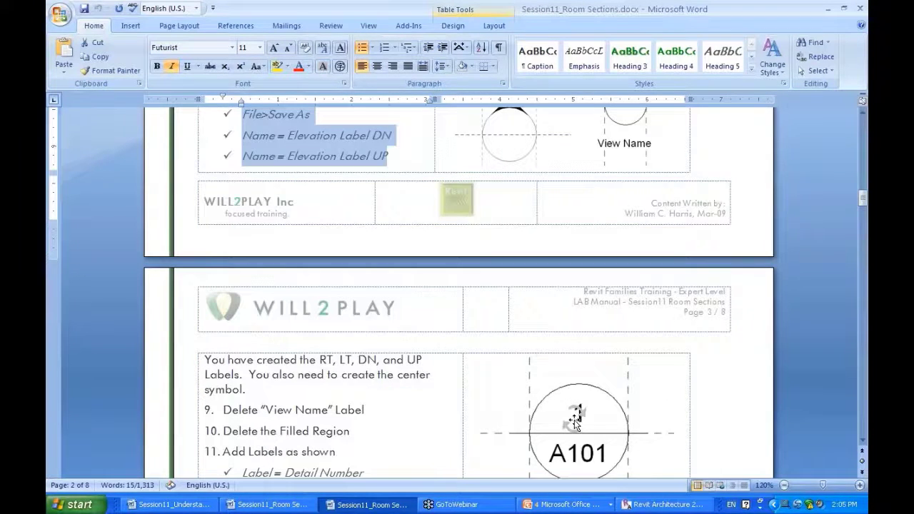
{"action": "scroll", "coordinate": [575, 422], "scroll_direction": "down", "scroll_amount": 4}
{"action": "left_click", "coordinate": [569, 282]}
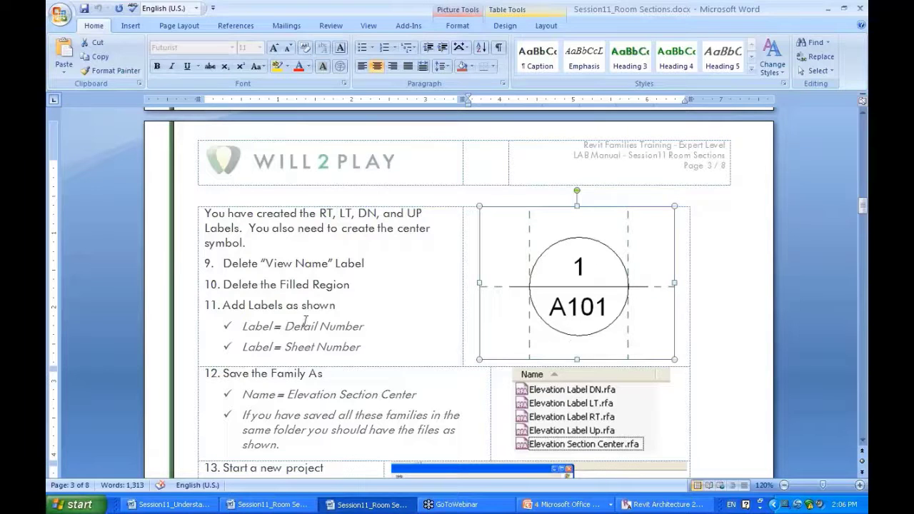
{"action": "left_click_drag", "start_coordinate": [295, 263], "coordinate": [310, 284]}
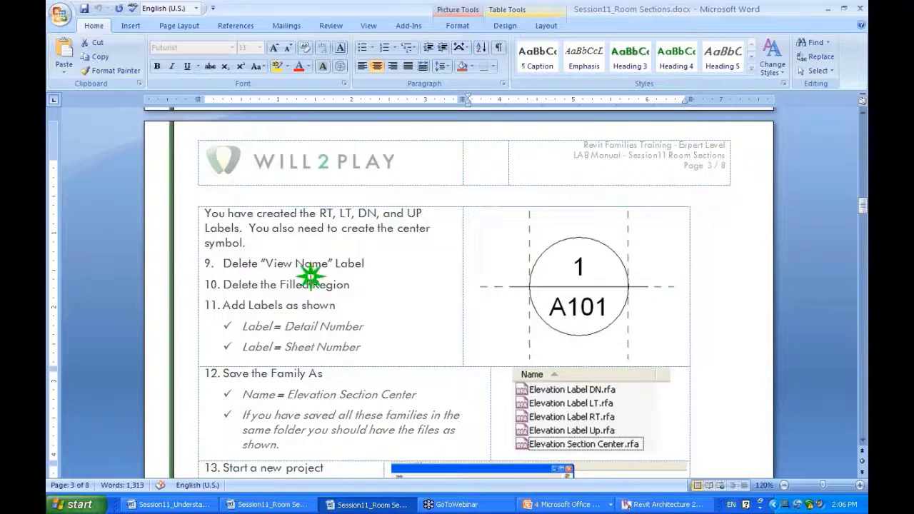
{"action": "left_click", "coordinate": [577, 266]}
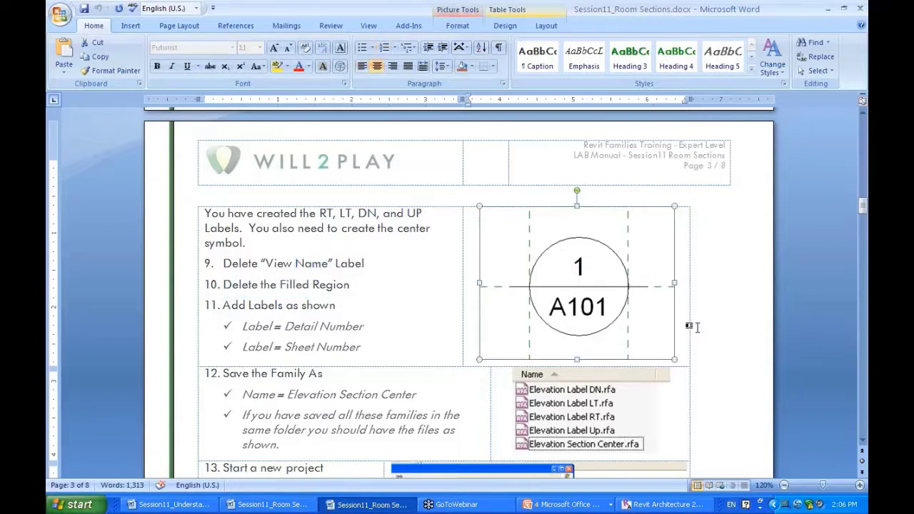
{"action": "double_click", "coordinate": [307, 326]}
{"action": "double_click", "coordinate": [312, 347]}
Step: Switch back to Revit and delete the View Name label below the circle in the Elevation Label DN drawing
{"action": "key", "text": "alt+Tab"}
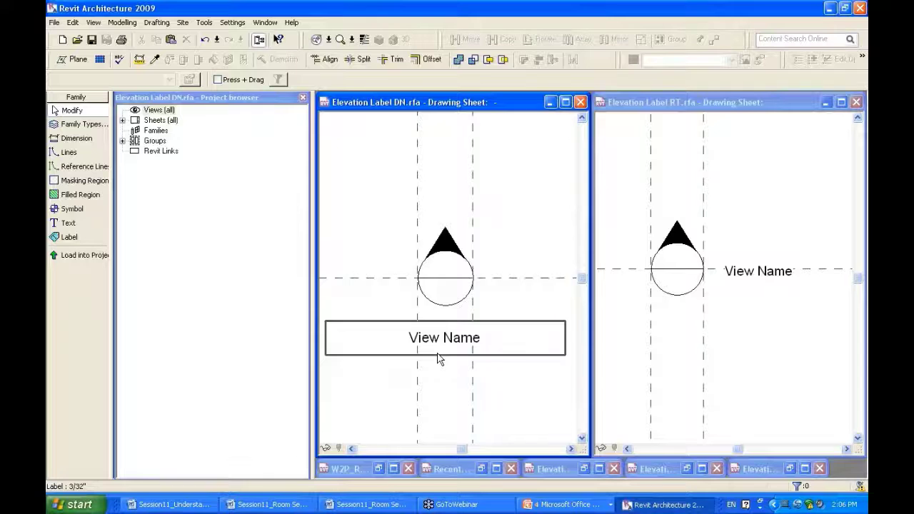
{"action": "key", "text": "alt+Tab"}
{"action": "key", "text": "alt+Tab"}
{"action": "key", "text": "alt+shift+Tab"}
{"action": "key", "text": "alt+shift+Tab"}
{"action": "left_click", "coordinate": [411, 330]}
{"action": "key", "text": "Delete"}
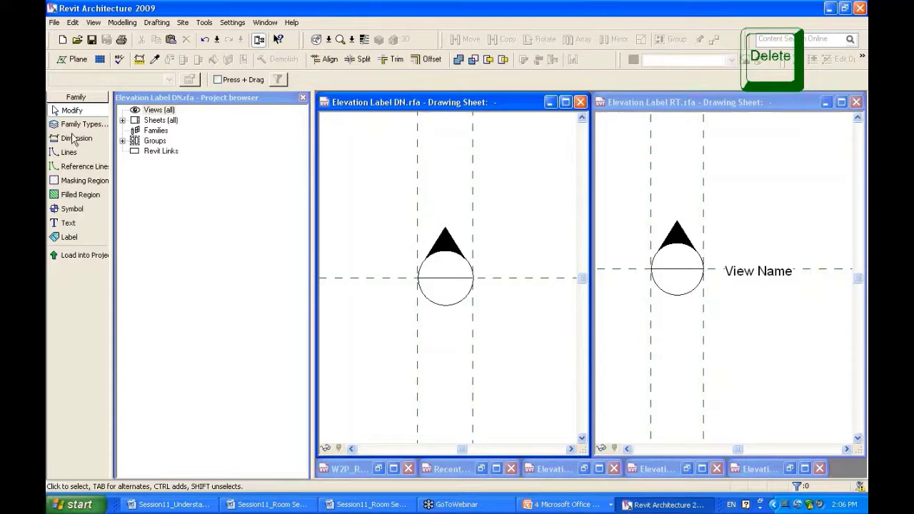
Step: Add a label with the Referencing Detail parameter in the upper half of the circle
{"action": "left_click", "coordinate": [80, 245]}
{"action": "left_click", "coordinate": [80, 240]}
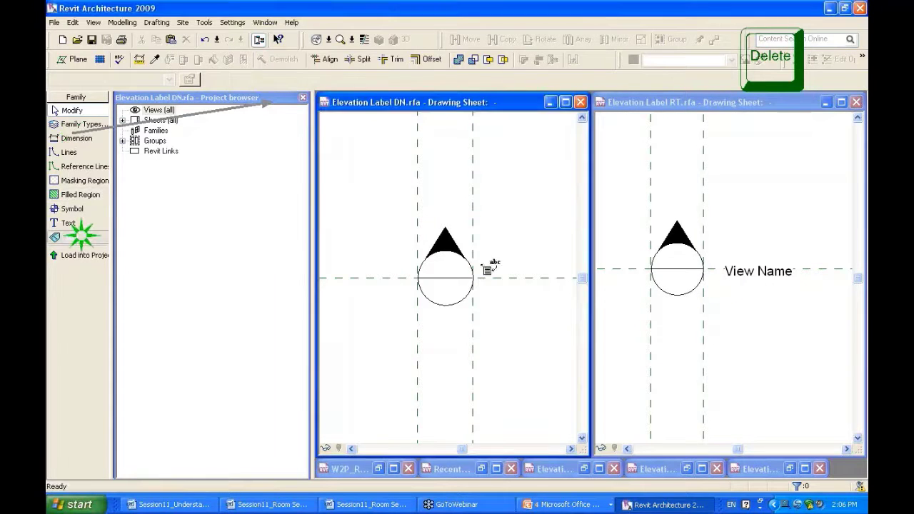
{"action": "left_click", "coordinate": [431, 261]}
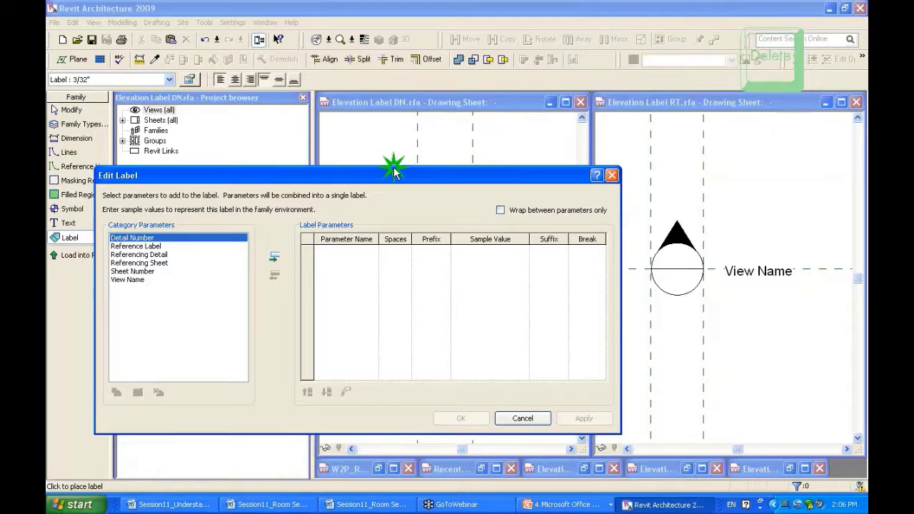
{"action": "left_click_drag", "start_coordinate": [395, 171], "coordinate": [683, 128]}
{"action": "left_click", "coordinate": [437, 211]}
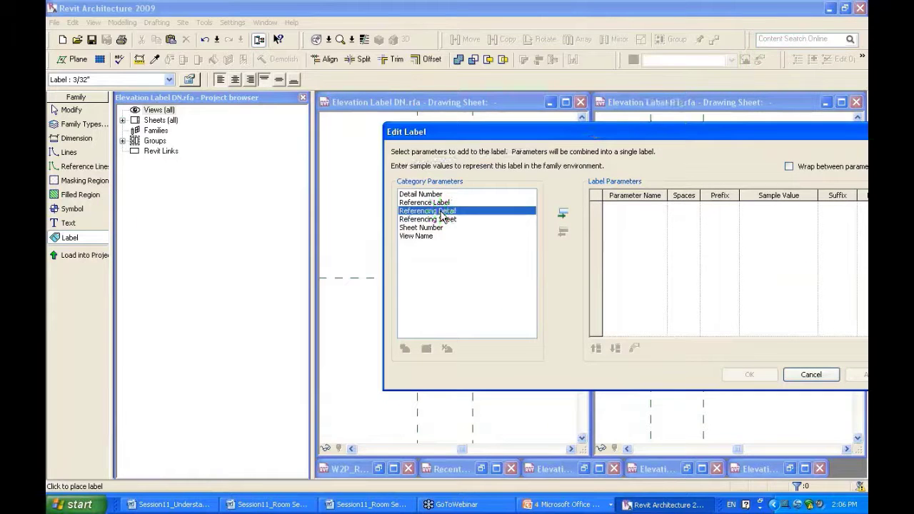
{"action": "double_click", "coordinate": [440, 214]}
{"action": "left_click", "coordinate": [749, 375]}
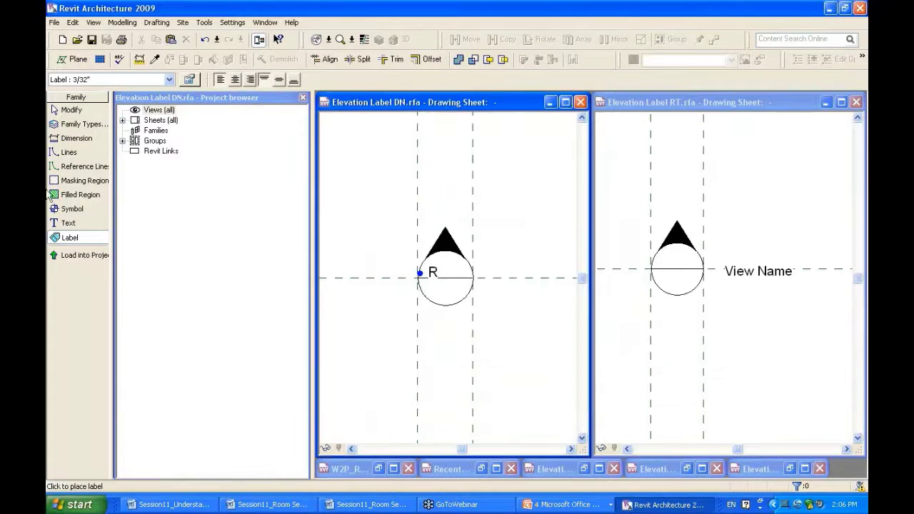
Step: Add a label with the Sheet Number parameter at the lower left edge of the circle
{"action": "left_click", "coordinate": [406, 299]}
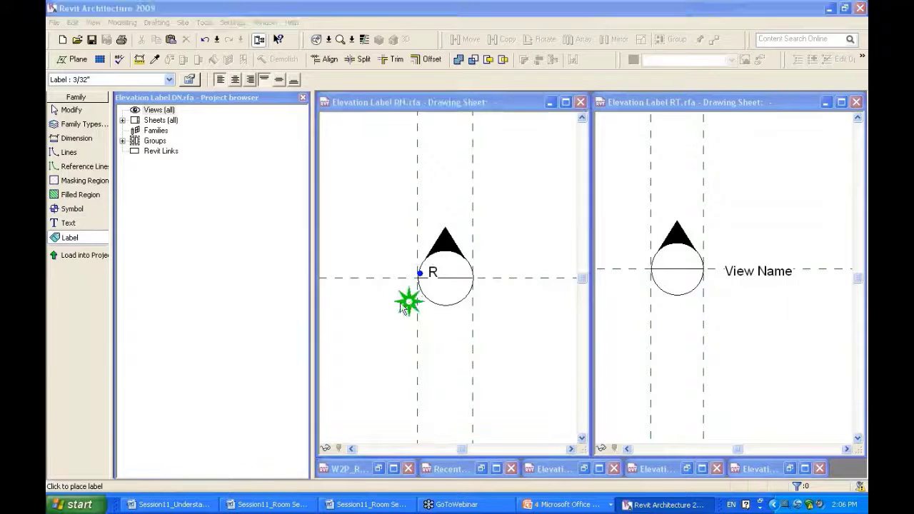
{"action": "left_click", "coordinate": [432, 228]}
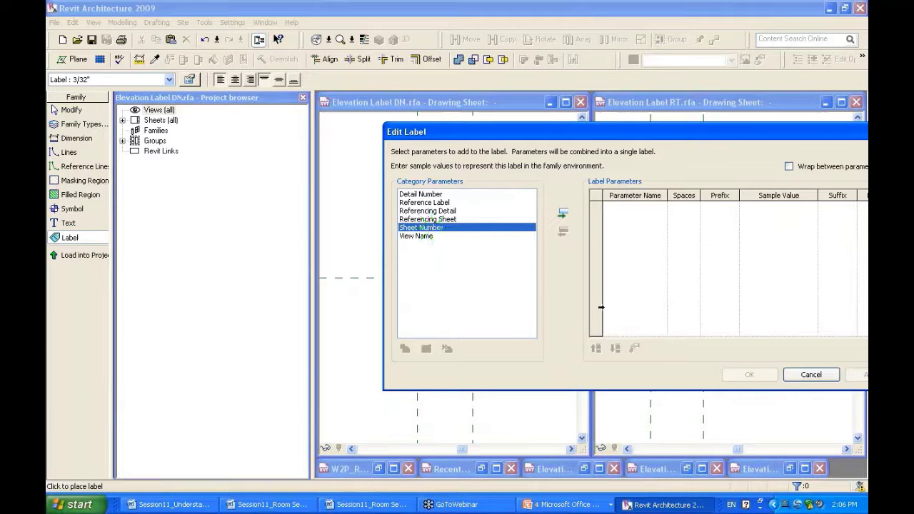
{"action": "double_click", "coordinate": [420, 228]}
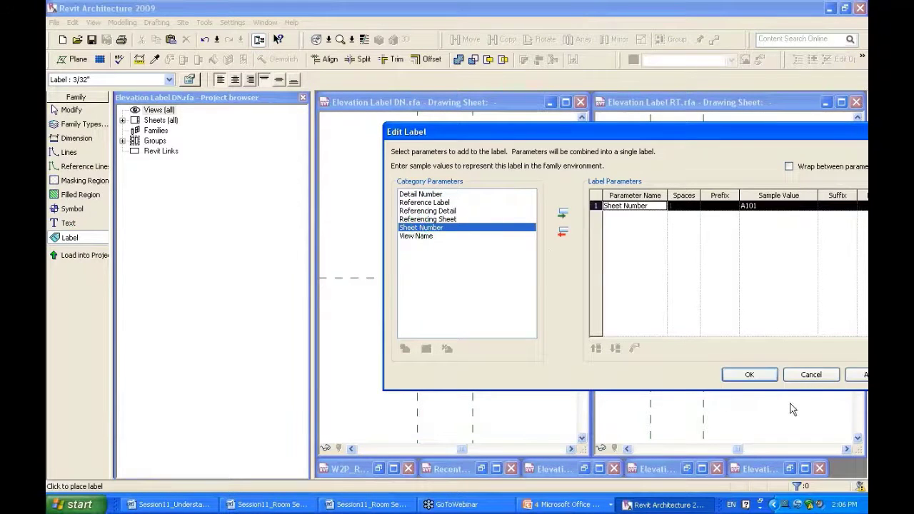
{"action": "left_click", "coordinate": [749, 374]}
{"action": "key", "text": "Escape"}
Step: Replace the Referencing Detail parameter with Detail Number in the upper label
{"action": "left_click", "coordinate": [433, 272]}
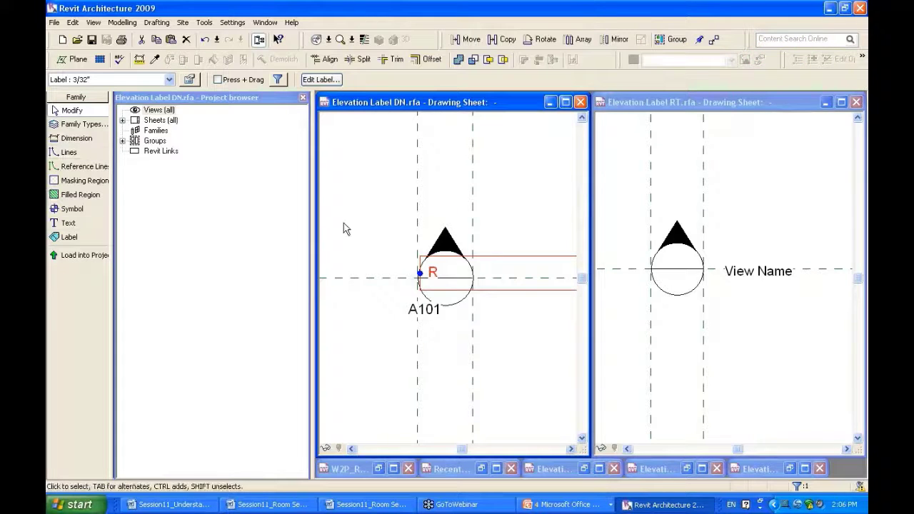
{"action": "left_click", "coordinate": [322, 79]}
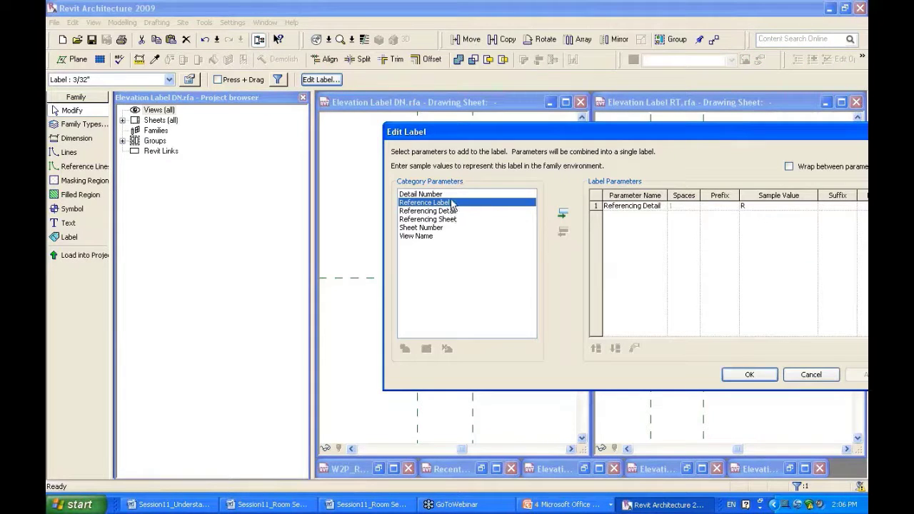
{"action": "left_click", "coordinate": [450, 195]}
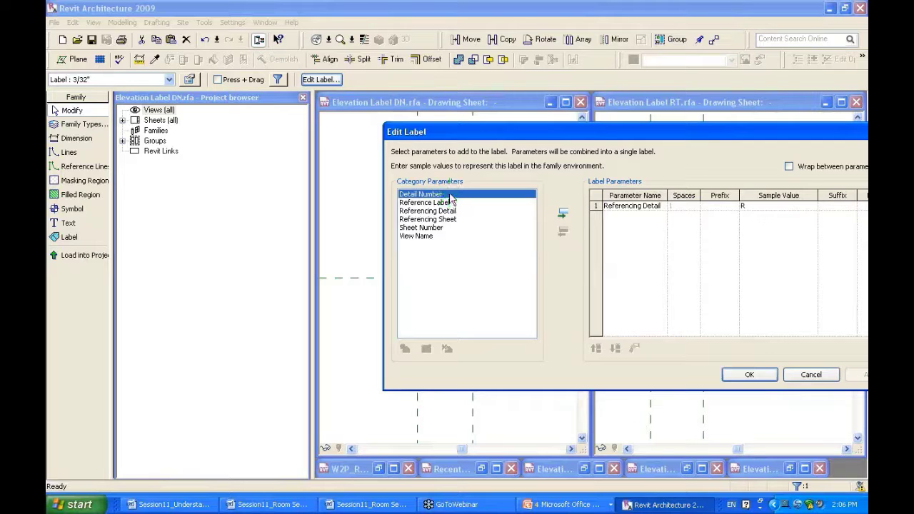
{"action": "double_click", "coordinate": [449, 197]}
{"action": "left_click", "coordinate": [596, 205]}
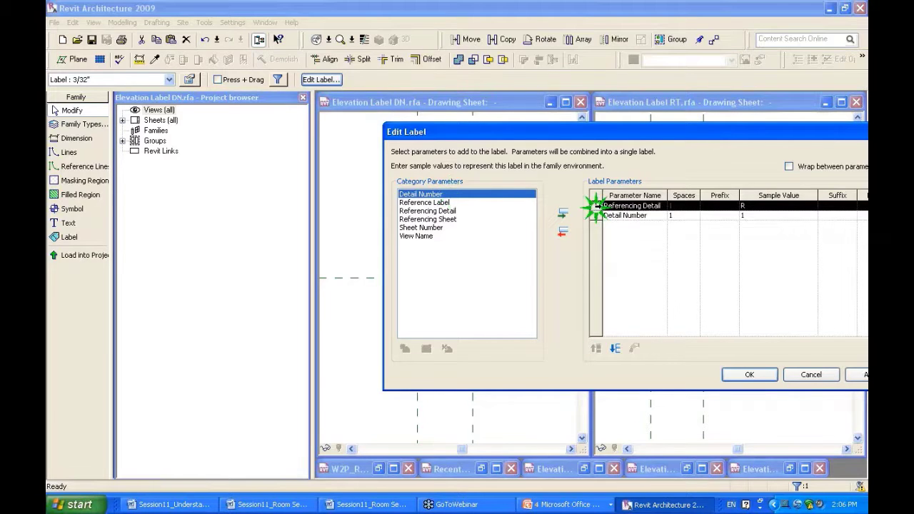
{"action": "left_click", "coordinate": [561, 236]}
{"action": "left_click", "coordinate": [749, 374]}
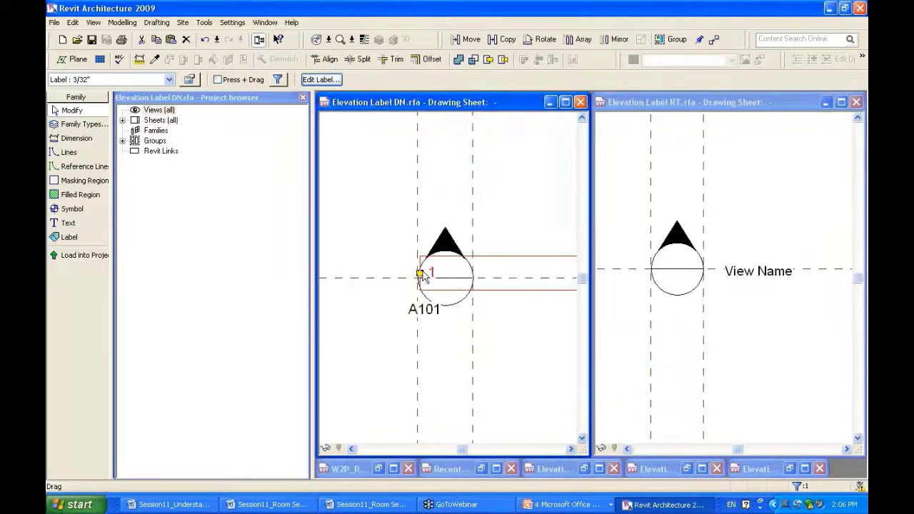
Step: Move the Detail Number label up and left, and set the horizontal alignment of both labels to Center
{"action": "left_click_drag", "start_coordinate": [430, 256], "coordinate": [364, 240]}
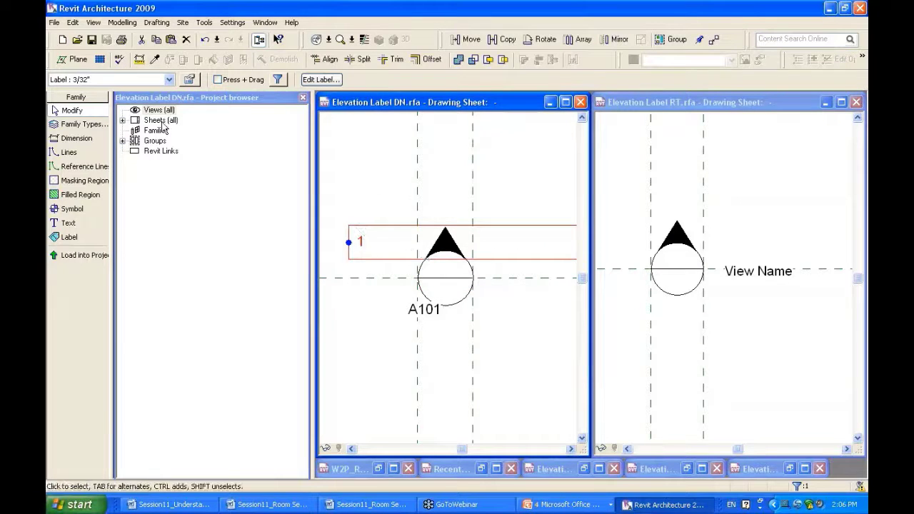
{"action": "left_click", "coordinate": [191, 80]}
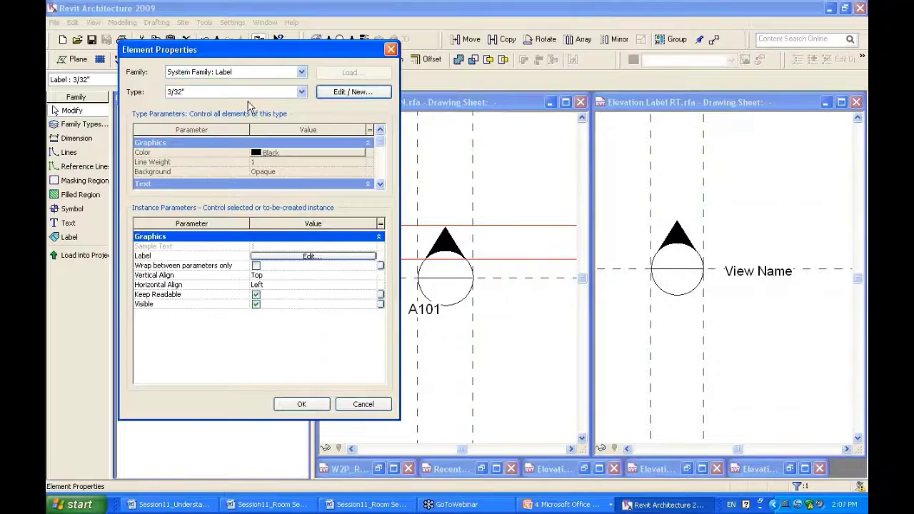
{"action": "left_click", "coordinate": [278, 283]}
{"action": "type", "text": "Center"}
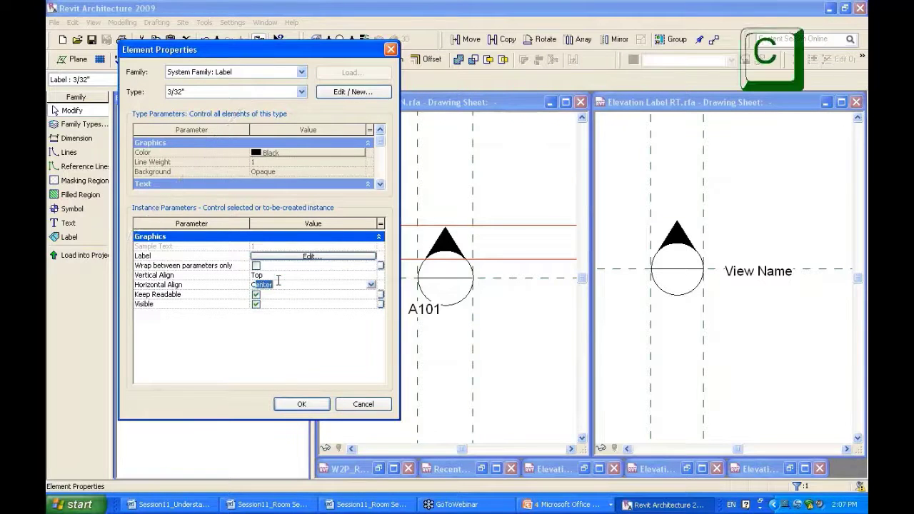
{"action": "left_click", "coordinate": [306, 405]}
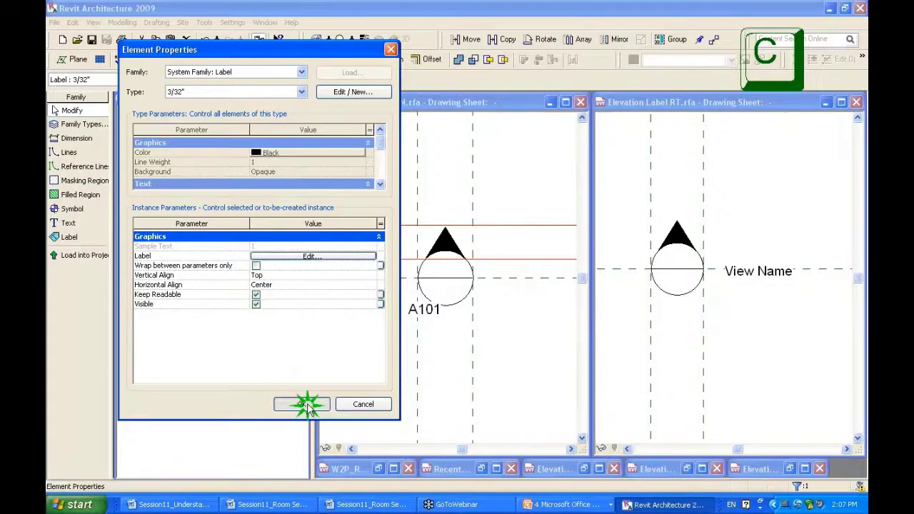
{"action": "left_click", "coordinate": [191, 80]}
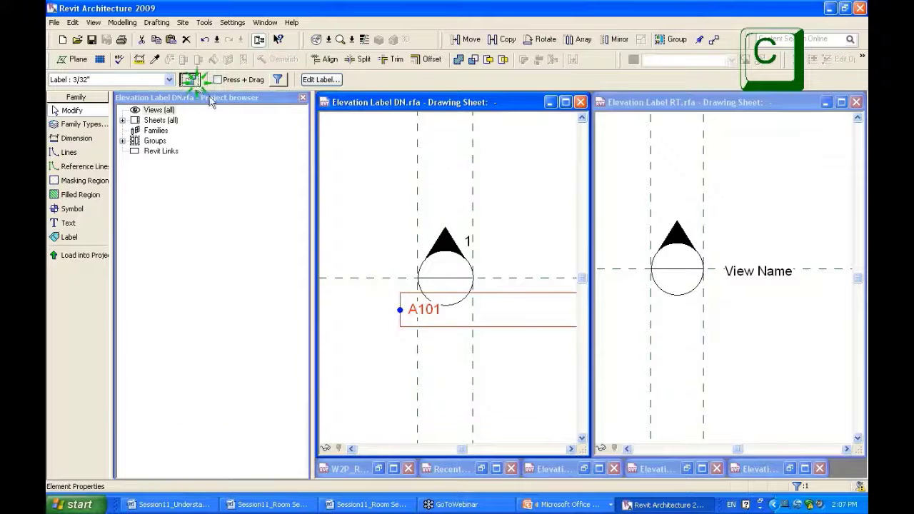
{"action": "left_click", "coordinate": [307, 405]}
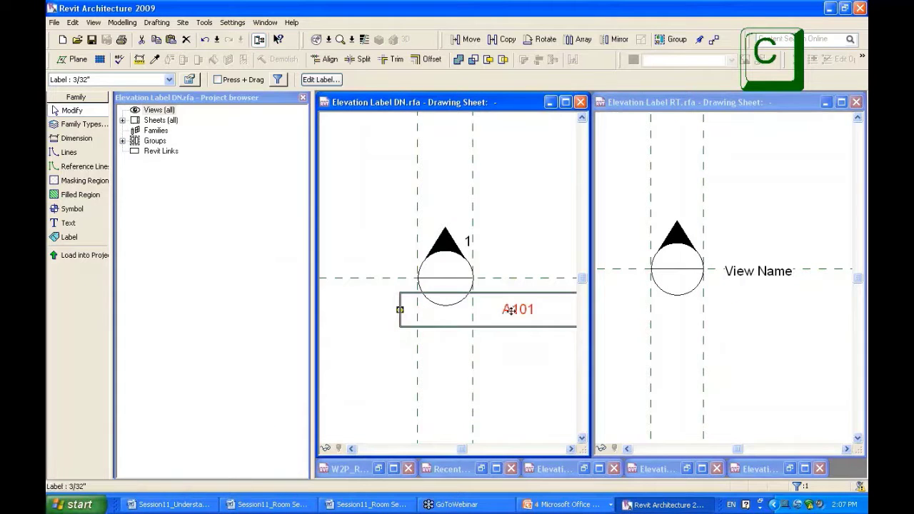
Step: Move the Sheet Number label into the circle's lower half and the Detail Number label into its upper half
{"action": "left_click_drag", "start_coordinate": [511, 310], "coordinate": [441, 290]}
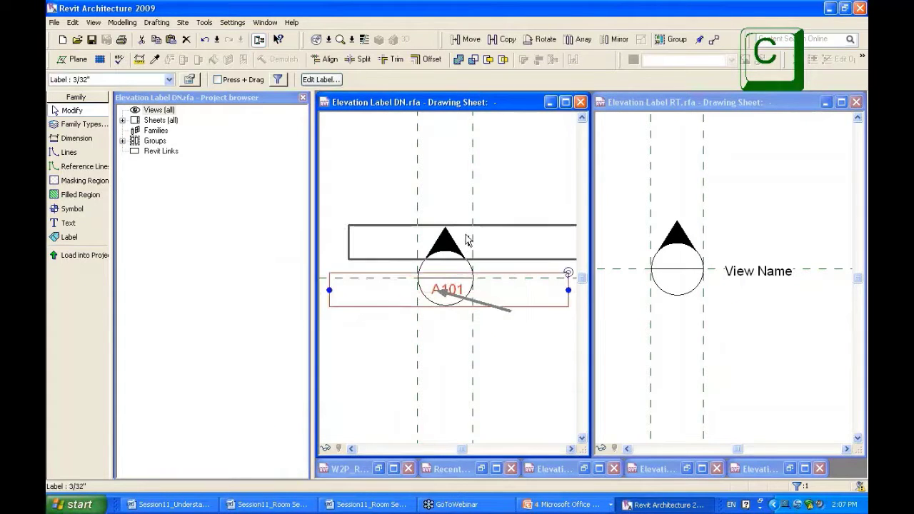
{"action": "left_click_drag", "start_coordinate": [470, 243], "coordinate": [449, 272]}
{"action": "left_click", "coordinate": [454, 337]}
Step: Fine-tune both label positions so Detail Number and Sheet Number sit centred above and below the circle's horizontal line
{"action": "left_click", "coordinate": [437, 302]}
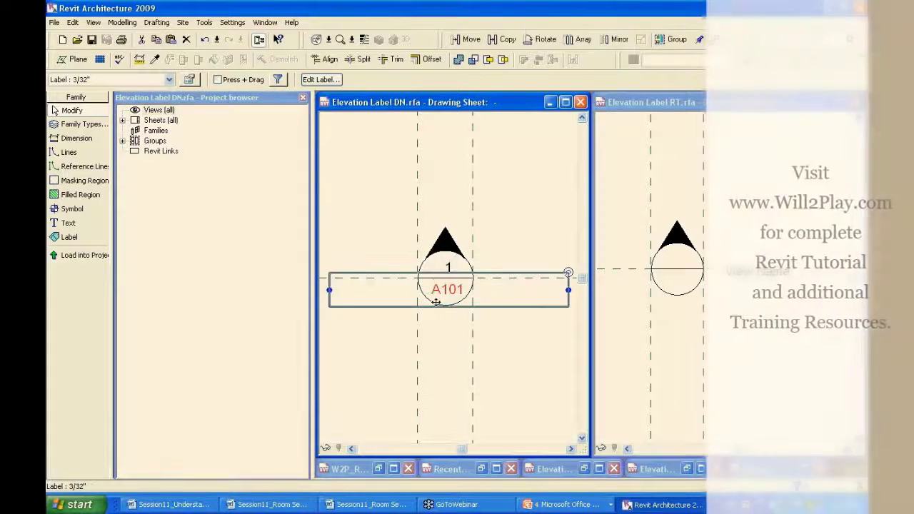
{"action": "scroll", "coordinate": [437, 302], "scroll_direction": "up", "scroll_amount": 4}
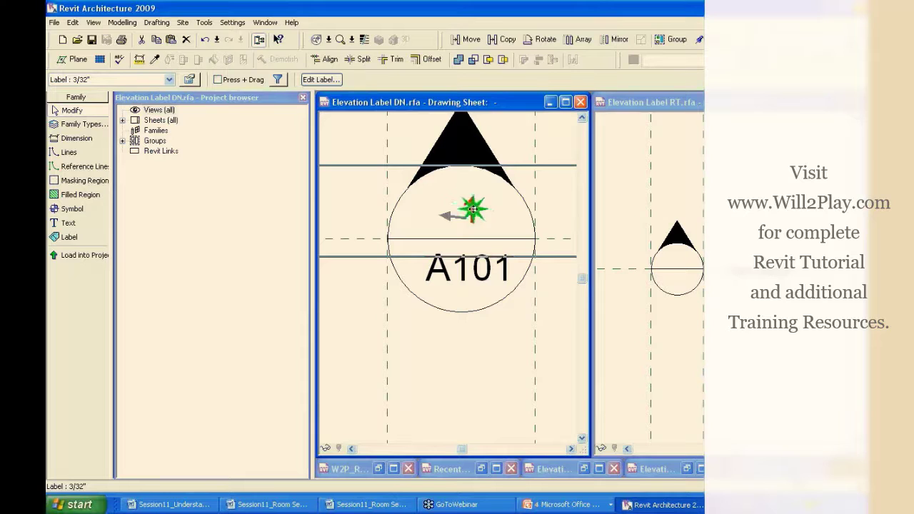
{"action": "mouse_move", "coordinate": [473, 209]}
{"action": "left_mouse_down"}
{"action": "mouse_move", "coordinate": [423, 220]}
{"action": "mouse_move", "coordinate": [489, 273]}
{"action": "mouse_move", "coordinate": [466, 273]}
{"action": "mouse_move", "coordinate": [469, 286]}
{"action": "mouse_move", "coordinate": [485, 222]}
{"action": "mouse_move", "coordinate": [452, 215]}
{"action": "mouse_move", "coordinate": [471, 214]}
{"action": "left_mouse_up"}
{"action": "left_click", "coordinate": [497, 263]}
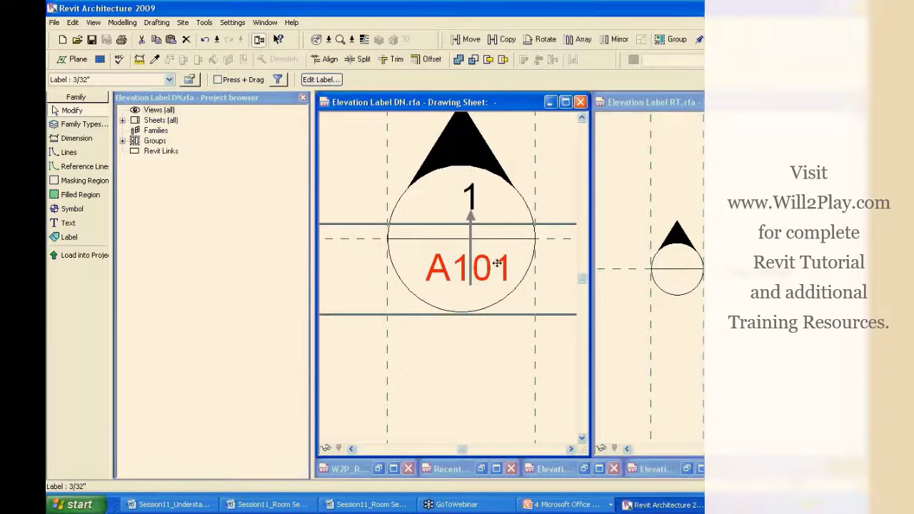
{"action": "left_click_drag", "start_coordinate": [473, 263], "coordinate": [450, 265]}
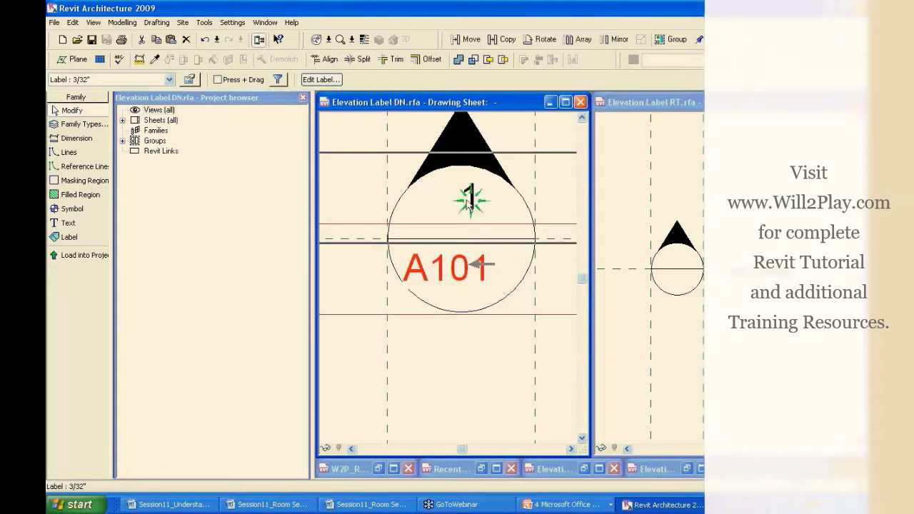
{"action": "left_click", "coordinate": [463, 198]}
{"action": "left_click_drag", "start_coordinate": [464, 197], "coordinate": [465, 195]}
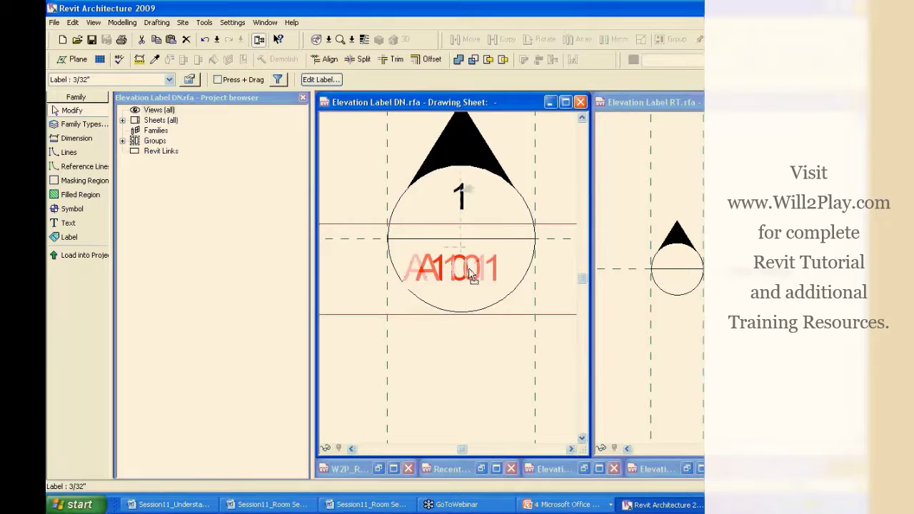
{"action": "left_click", "coordinate": [464, 269]}
{"action": "left_click", "coordinate": [465, 332]}
{"action": "scroll", "coordinate": [472, 398], "scroll_direction": "down", "scroll_amount": 4}
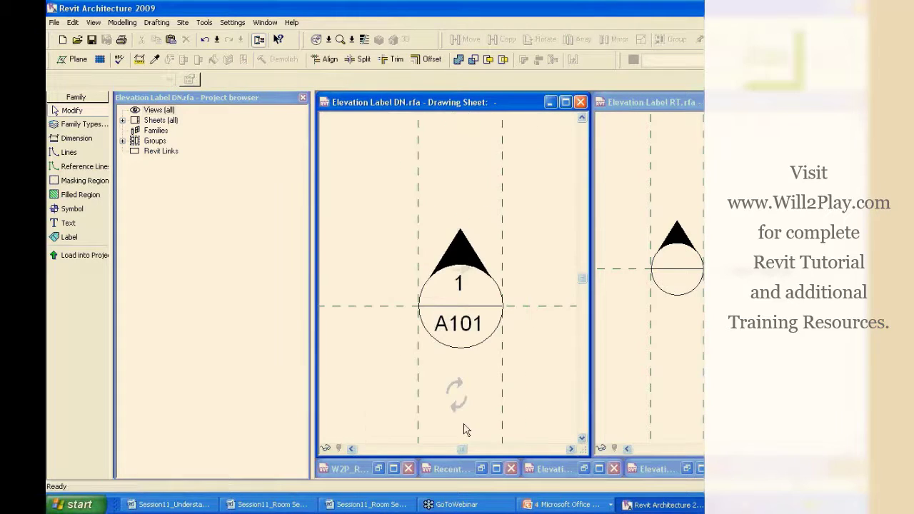
Step: Move the Detail Number label out of the circle to its upper left and open its Horizontal Align property
{"action": "left_click", "coordinate": [463, 306]}
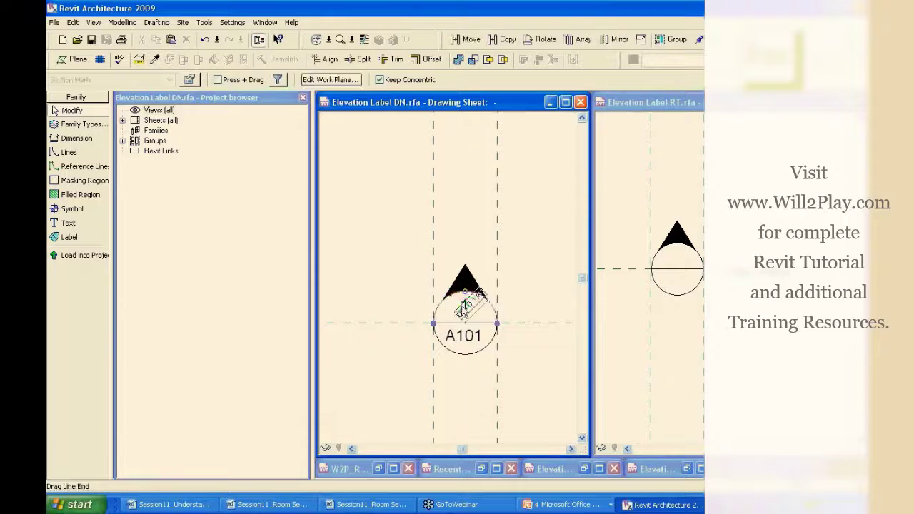
{"action": "left_click", "coordinate": [462, 307]}
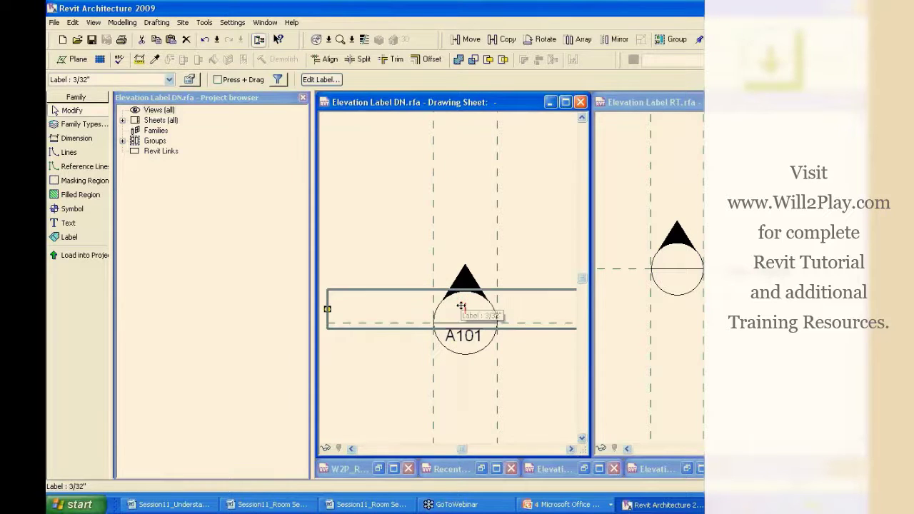
{"action": "left_click", "coordinate": [400, 400]}
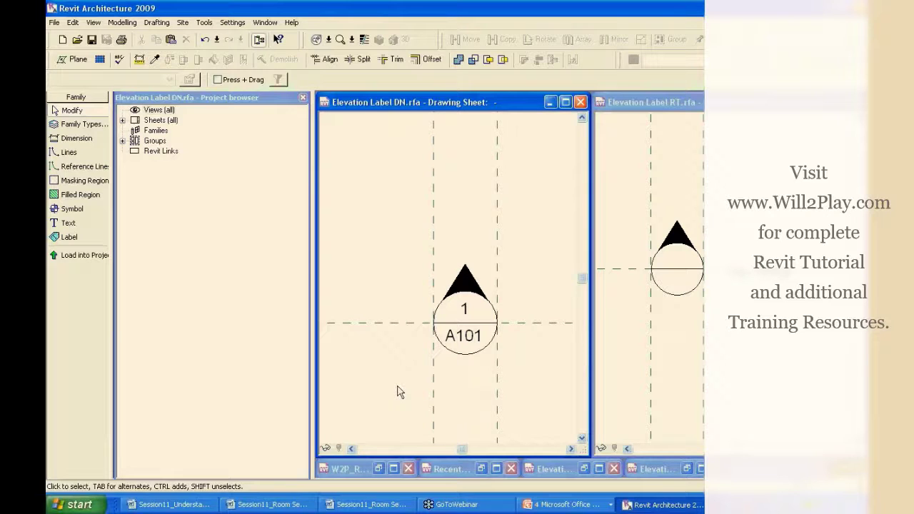
{"action": "left_click", "coordinate": [465, 307]}
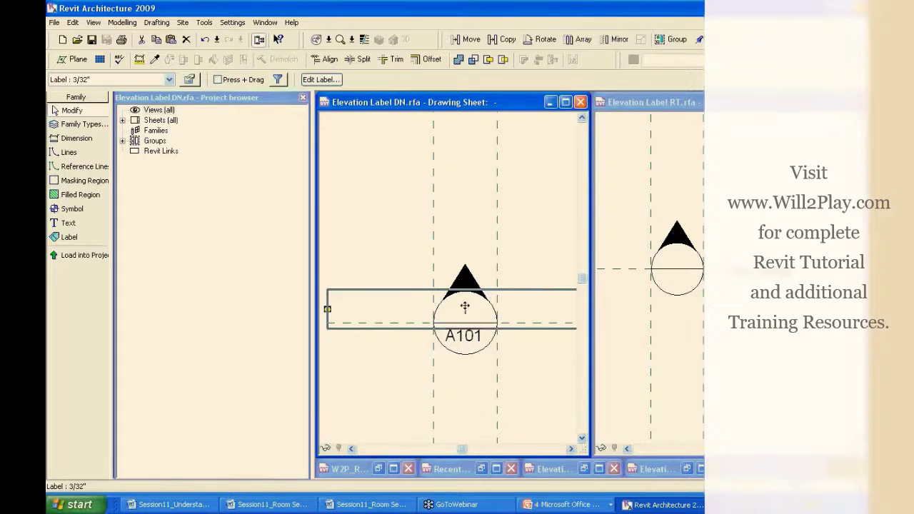
{"action": "left_click_drag", "start_coordinate": [465, 307], "coordinate": [358, 206]}
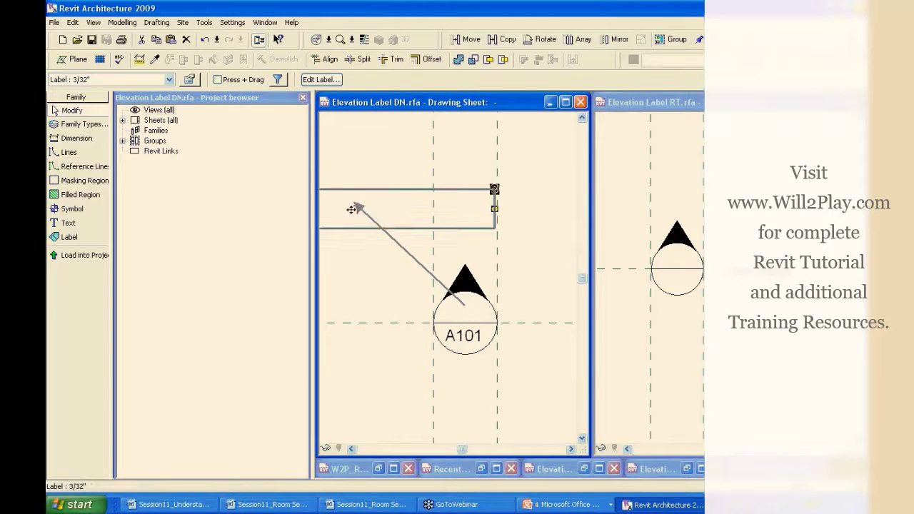
{"action": "left_click", "coordinate": [187, 72]}
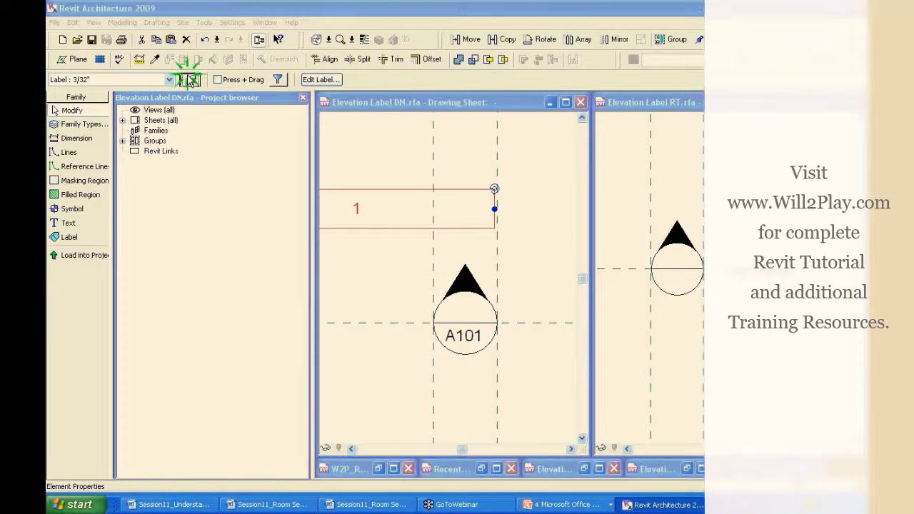
{"action": "left_click", "coordinate": [294, 284]}
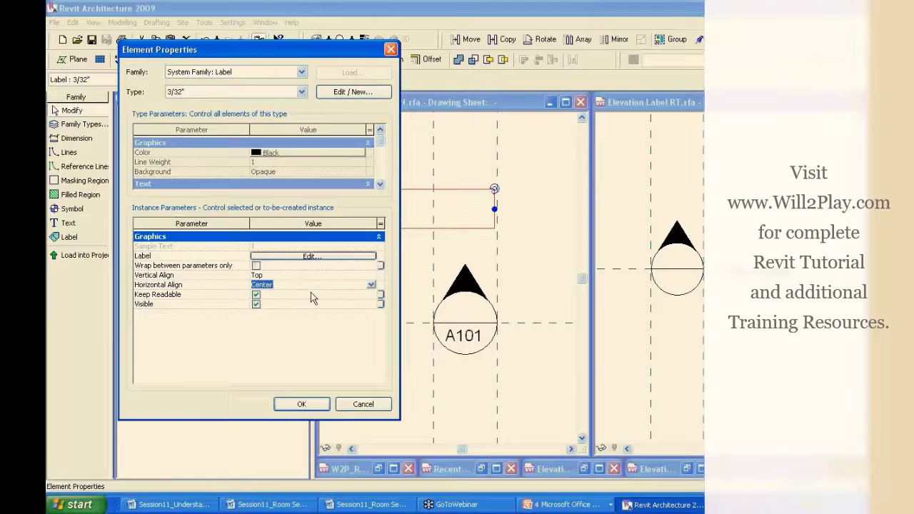